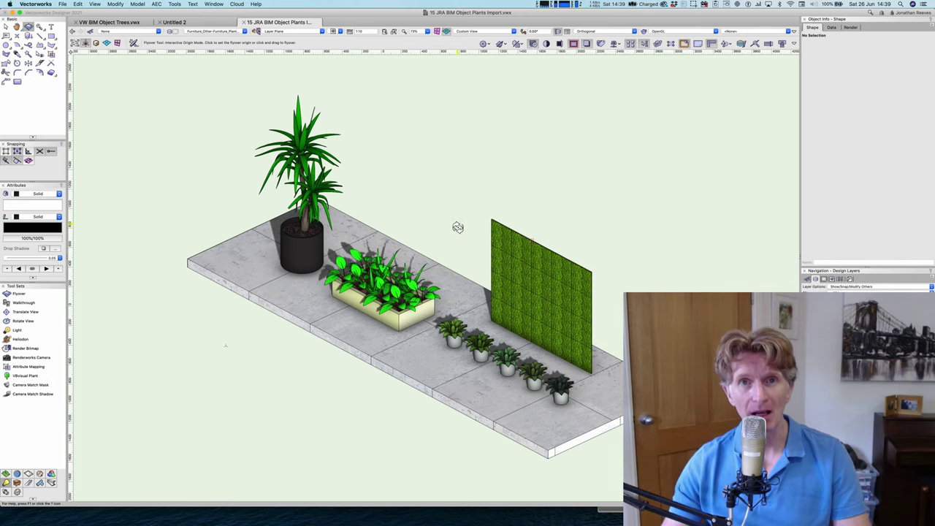
# Orbit the 3D plant scene with Flyover to view it from other angles
pyautogui.moveTo(458, 228)
pyautogui.mouseDown()
pyautogui.moveTo(448, 197)
pyautogui.moveTo(399, 203)
pyautogui.moveTo(409, 215)
pyautogui.moveTo(455, 226)
pyautogui.moveTo(426, 211)
pyautogui.moveTo(455, 217)
pyautogui.moveTo(465, 229)
pyautogui.mouseUp()
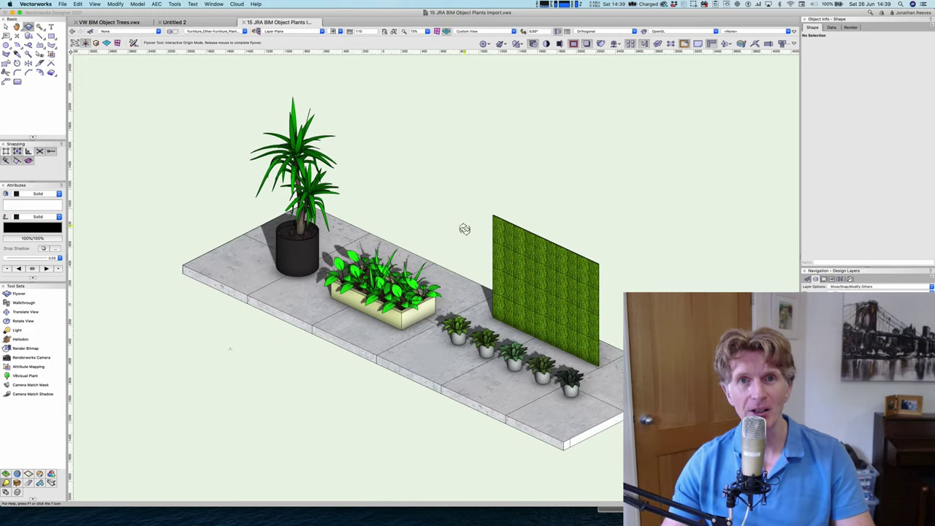
pyautogui.moveTo(412, 250); pyautogui.dragTo(432, 236)
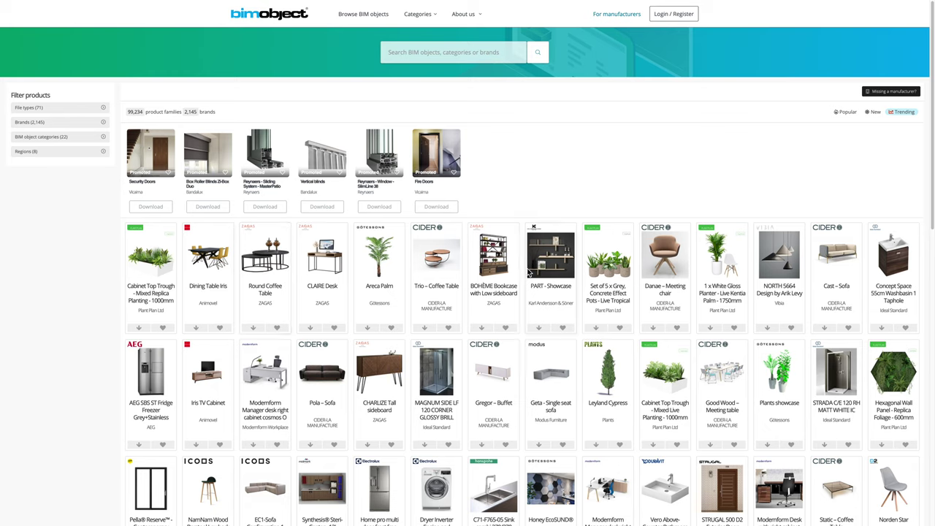
# Search BIMobject for 'plants' and open the 3 x White Gloss Planters product
pyautogui.click(405, 54)
pyautogui.write('plants')
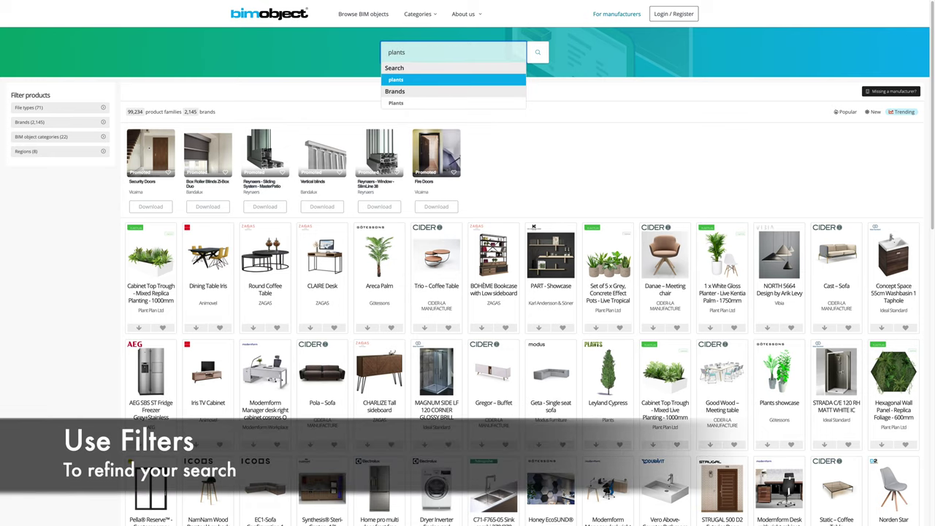
pyautogui.press('Return')
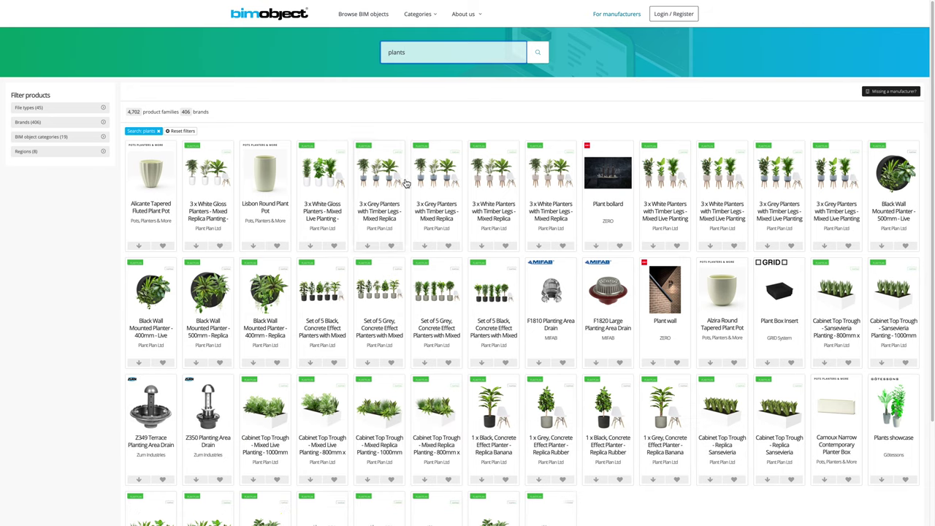
pyautogui.click(321, 176)
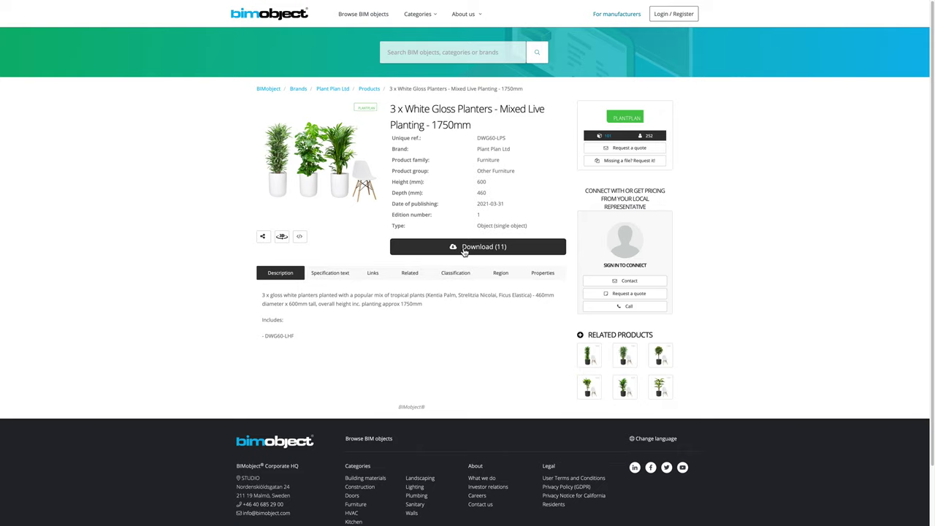
# List the planters' 11 download formats and download the SketchUp version
pyautogui.click(464, 250)
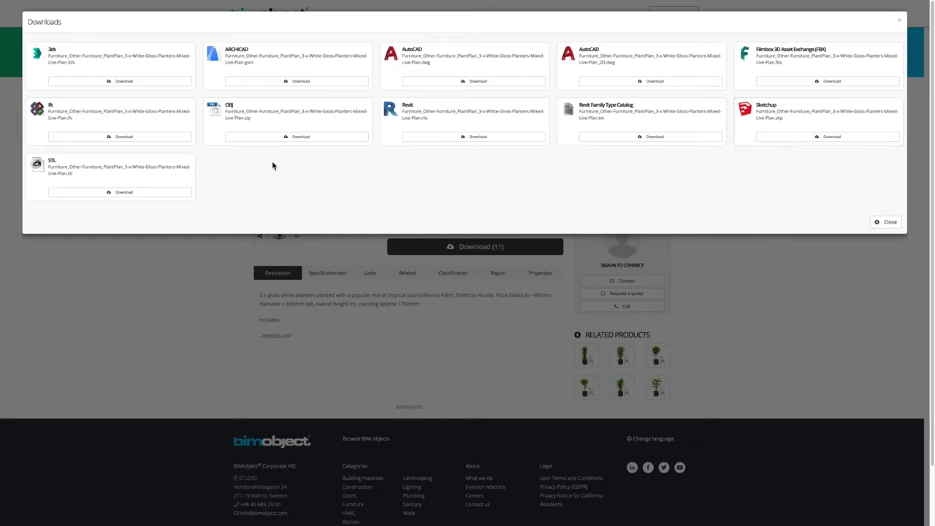
pyautogui.click(797, 138)
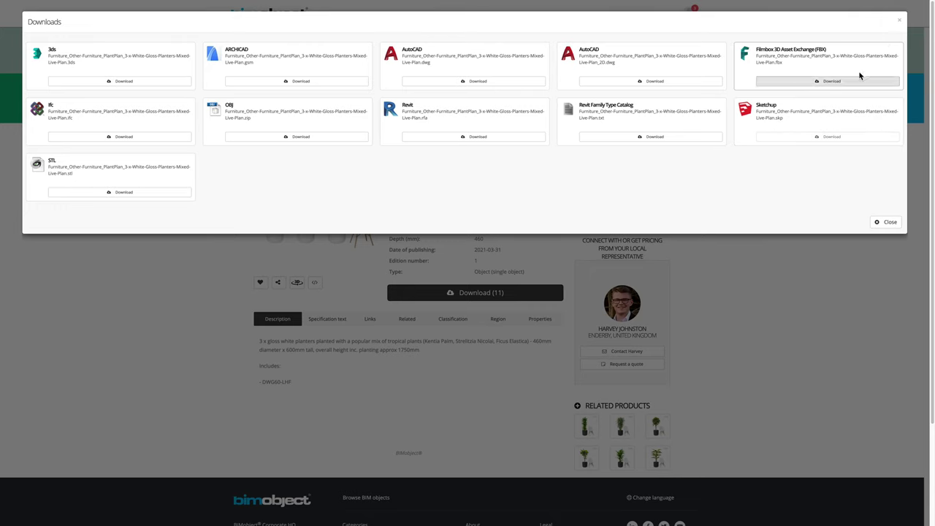
# Confirm the 9.2 MB planter .skp file downloaded, then close the download formats list
pyautogui.moveTo(917, 8)
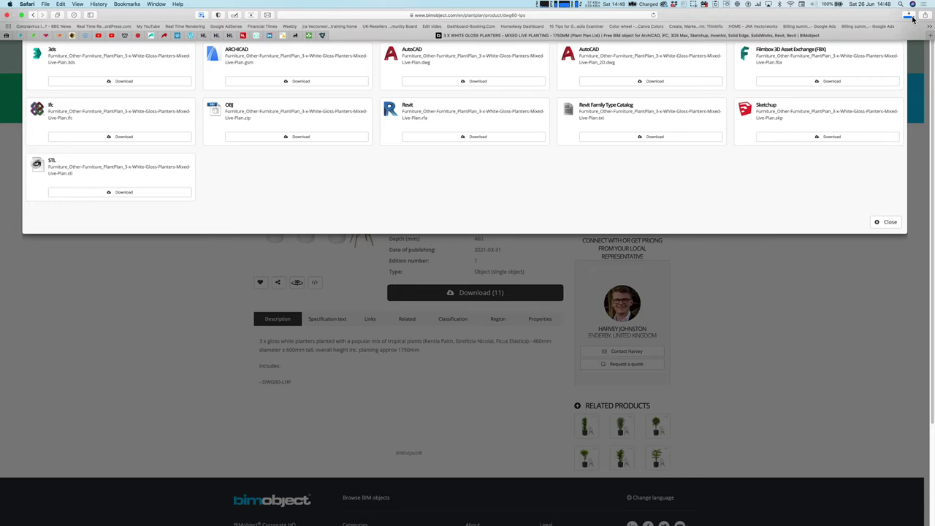
pyautogui.click(910, 16)
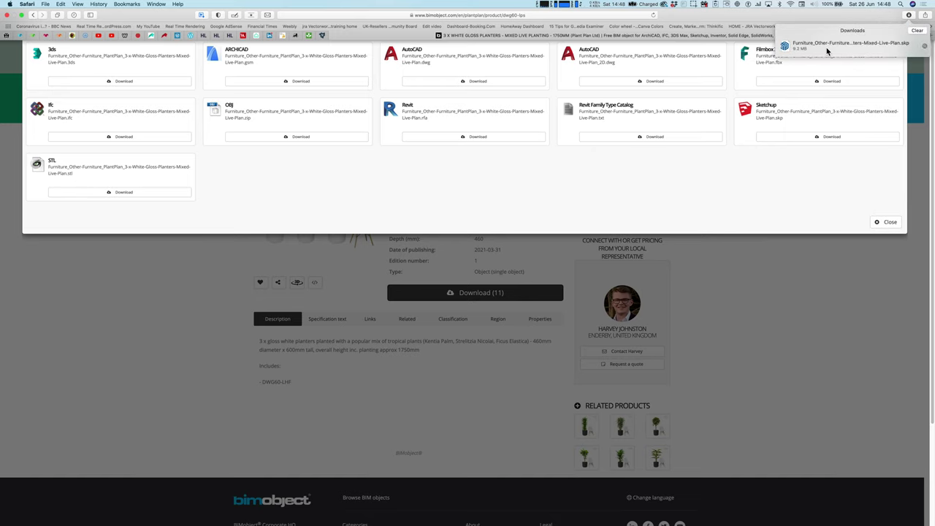
pyautogui.click(810, 254)
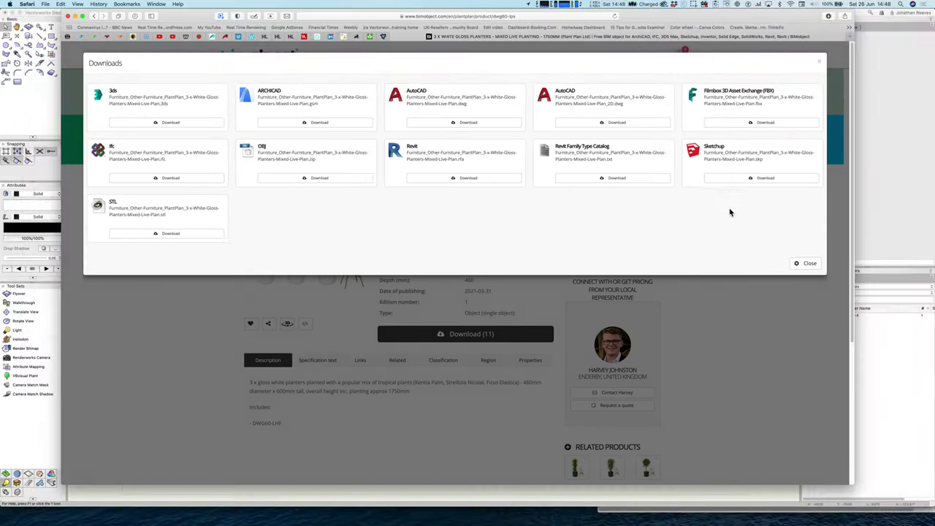
pyautogui.click(807, 263)
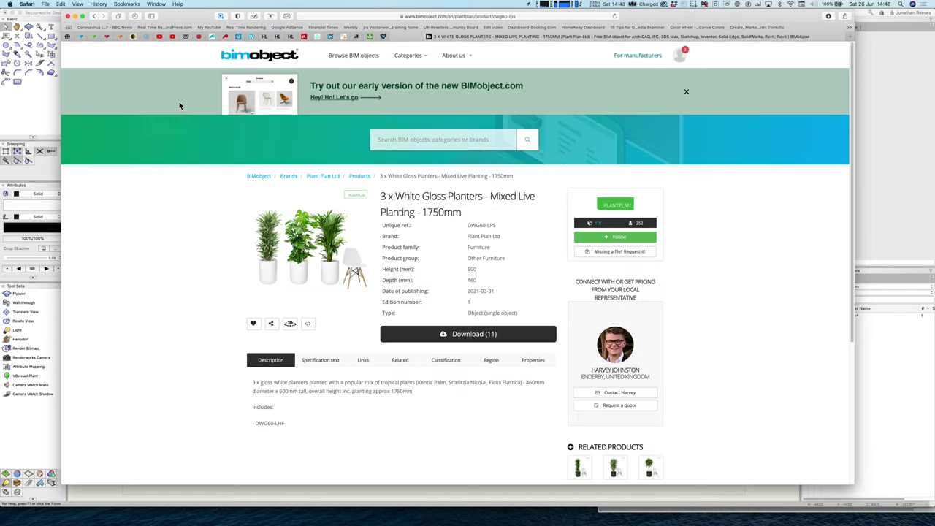
# Browse Plant Plan Ltd's products full-screen, toggling the favourites filter on and off
pyautogui.click(359, 178)
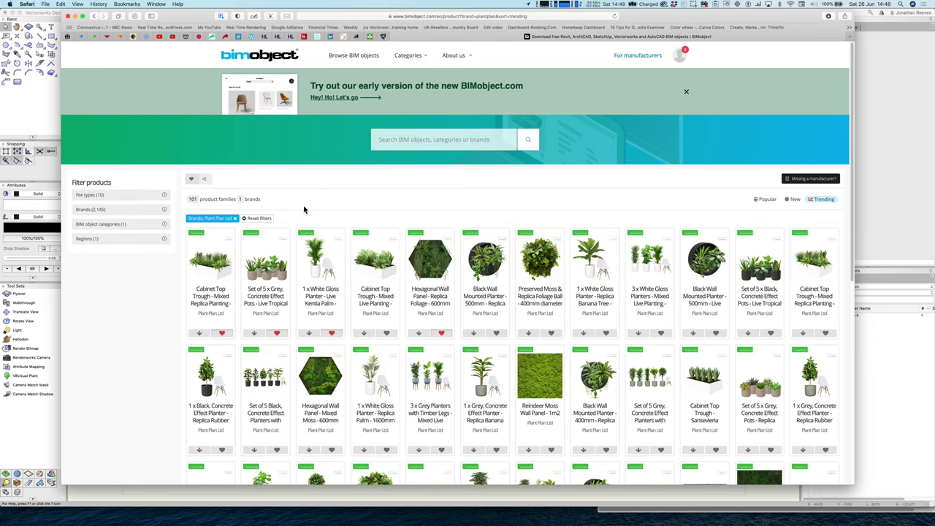
pyautogui.click(82, 16)
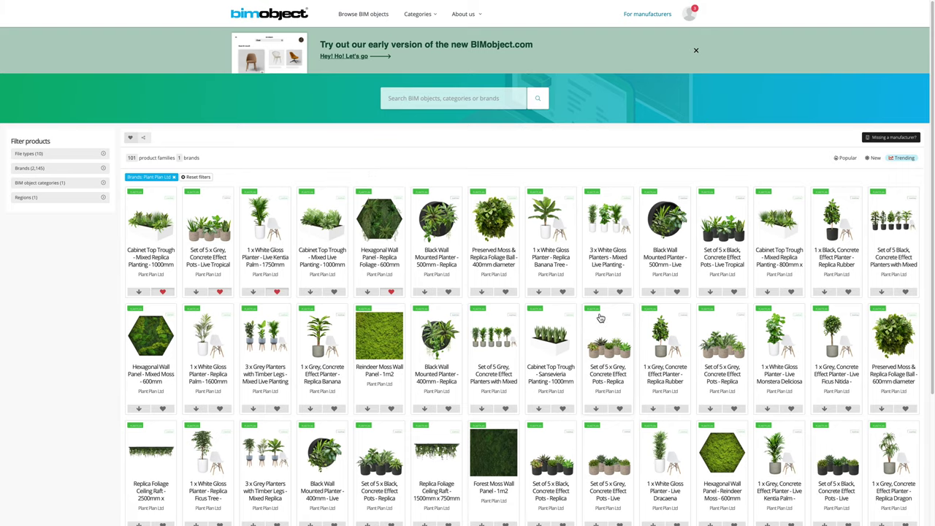
pyautogui.click(130, 139)
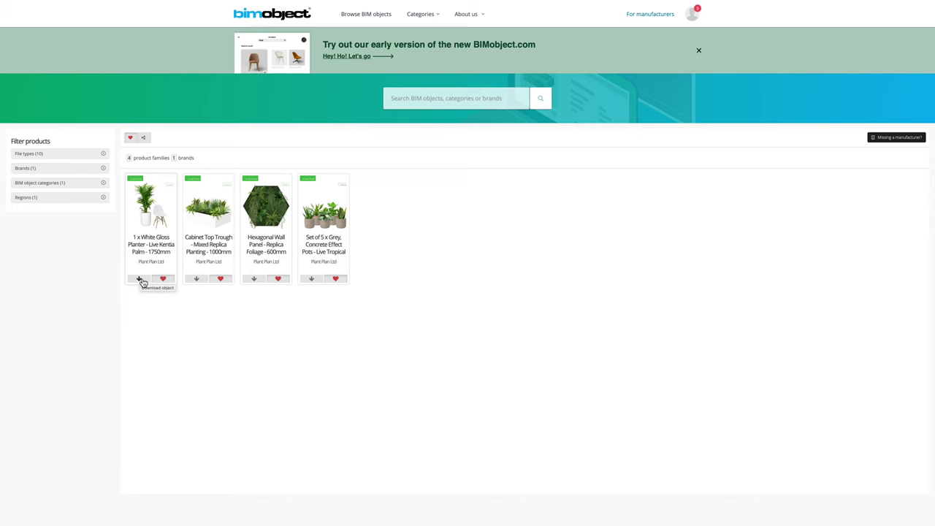
pyautogui.click(131, 141)
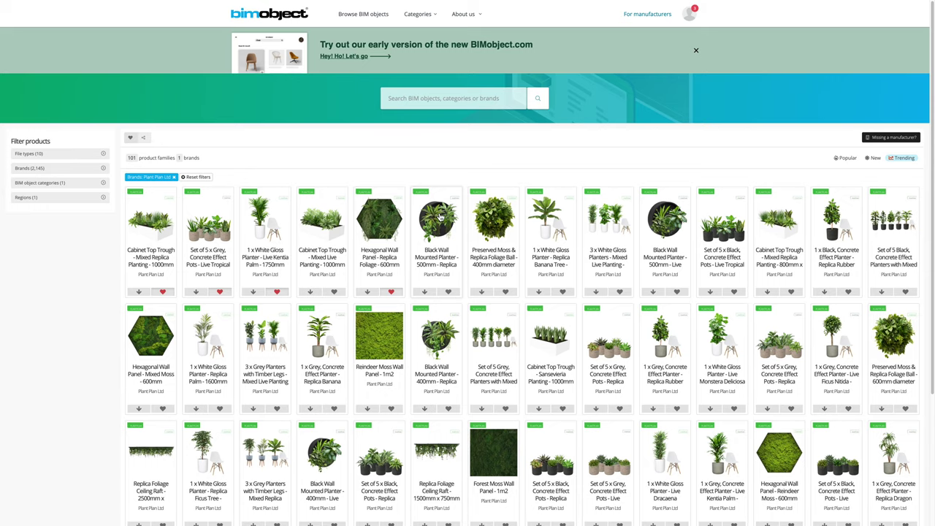
# Favourite the Black Wall Mounted Planter - 500mm and filter to the five favourited products
pyautogui.click(441, 218)
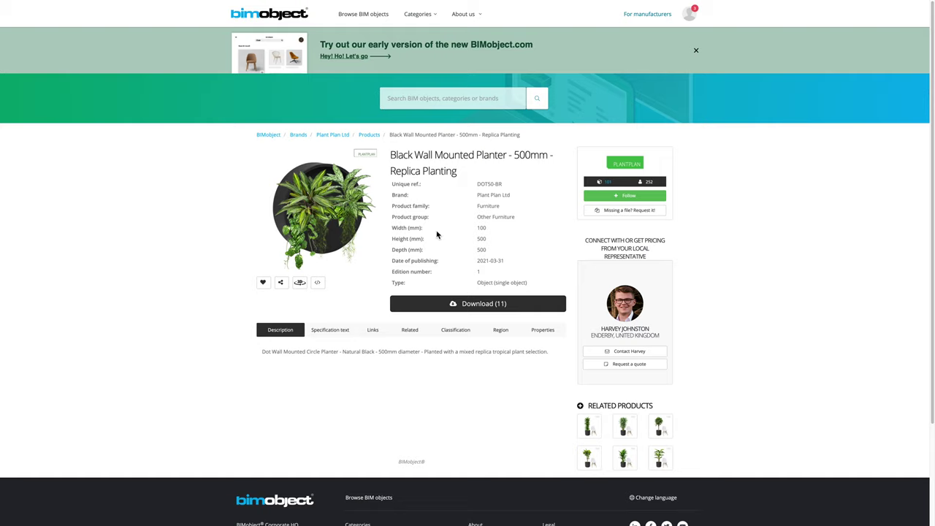
pyautogui.click(267, 287)
pyautogui.click(366, 138)
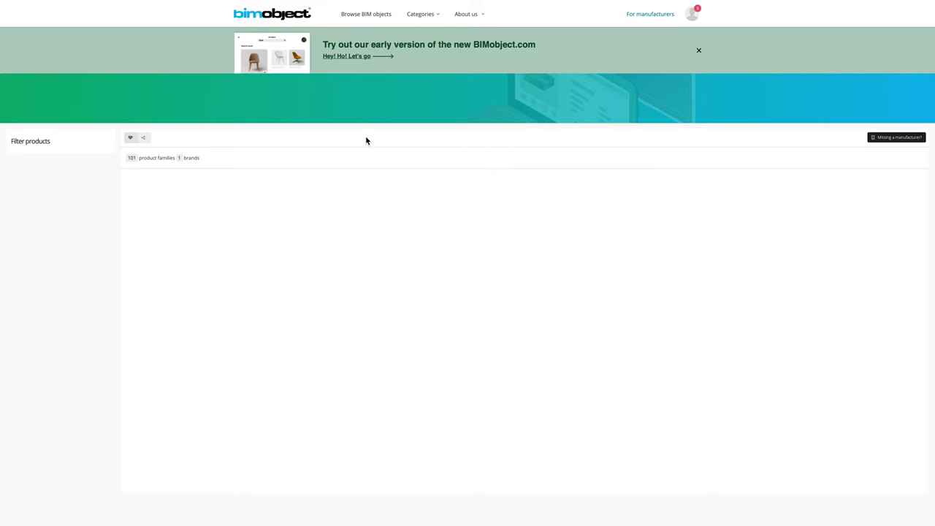
pyautogui.click(131, 138)
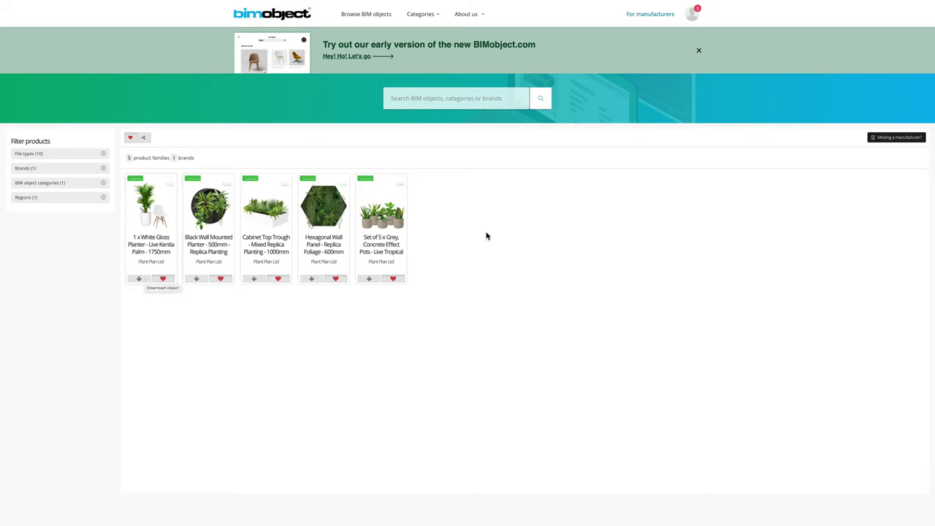
pyautogui.click(26, 519)
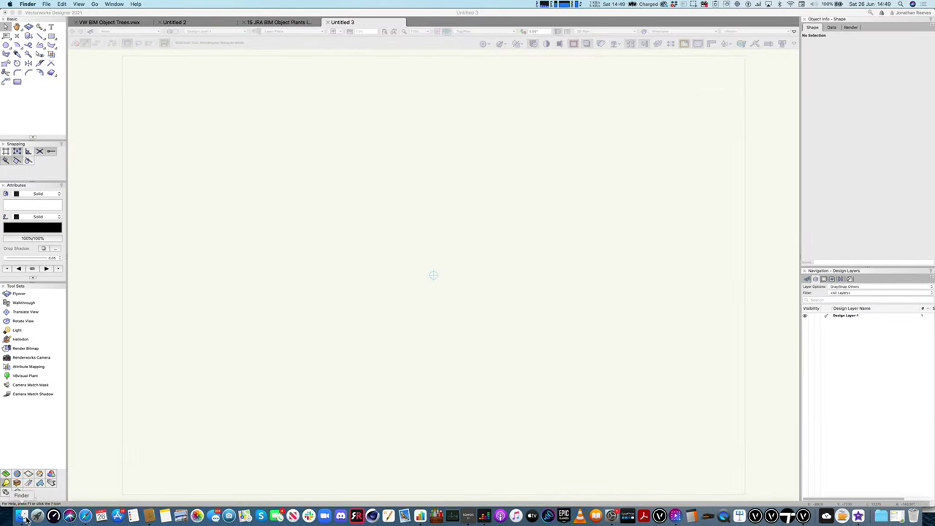
# Open the SketchUP Plants folder and preview the Black Concrete planter and Cabinet Top Trough files
pyautogui.click(432, 303)
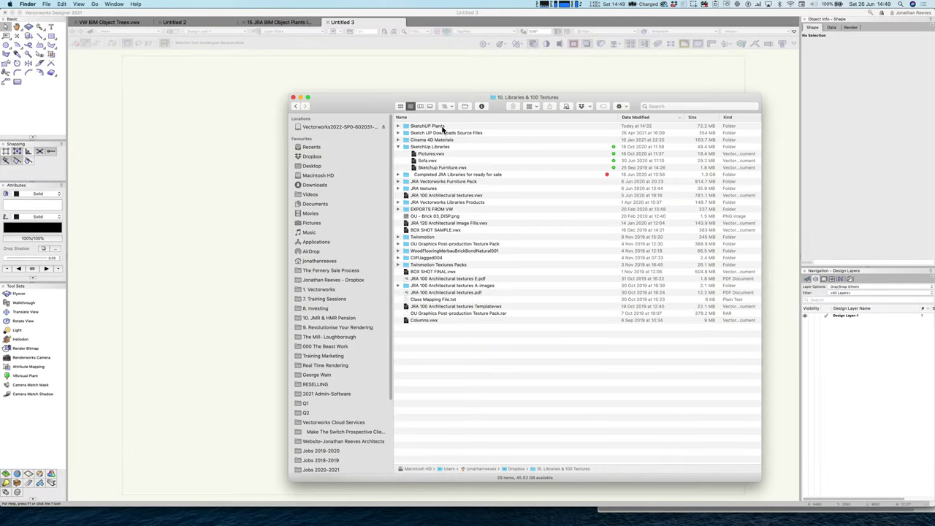
pyautogui.doubleClick(431, 126)
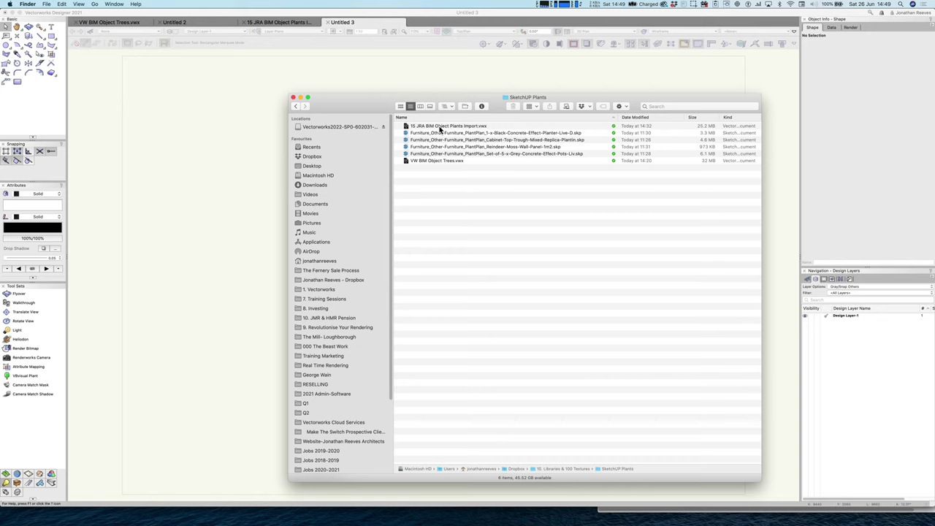
pyautogui.moveTo(361, 109); pyautogui.dragTo(266, 99)
pyautogui.click(360, 122)
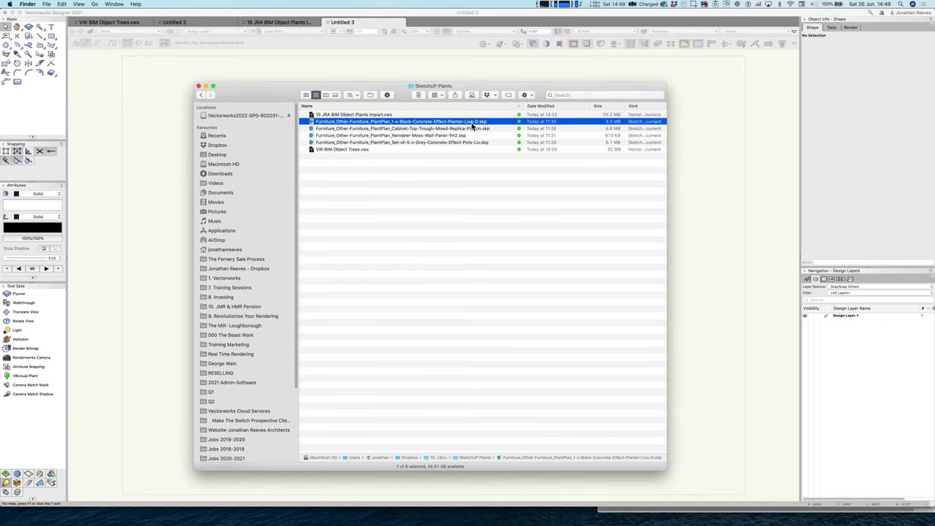
pyautogui.press('space')
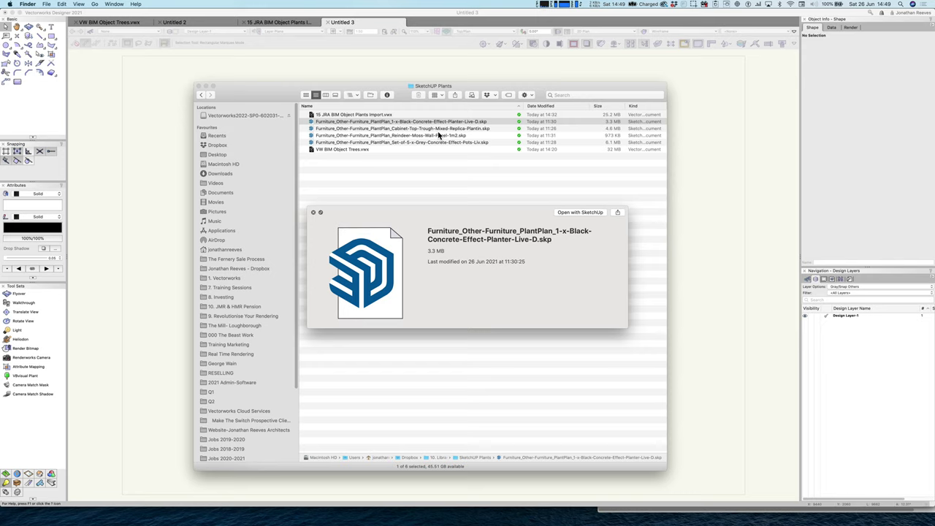
pyautogui.press('space')
pyautogui.click(431, 128)
pyautogui.press('space')
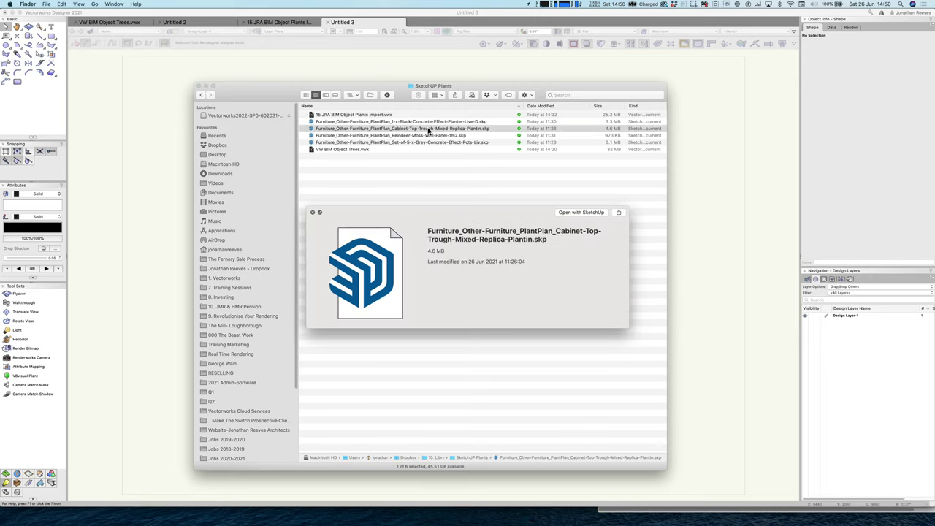
pyautogui.click(588, 212)
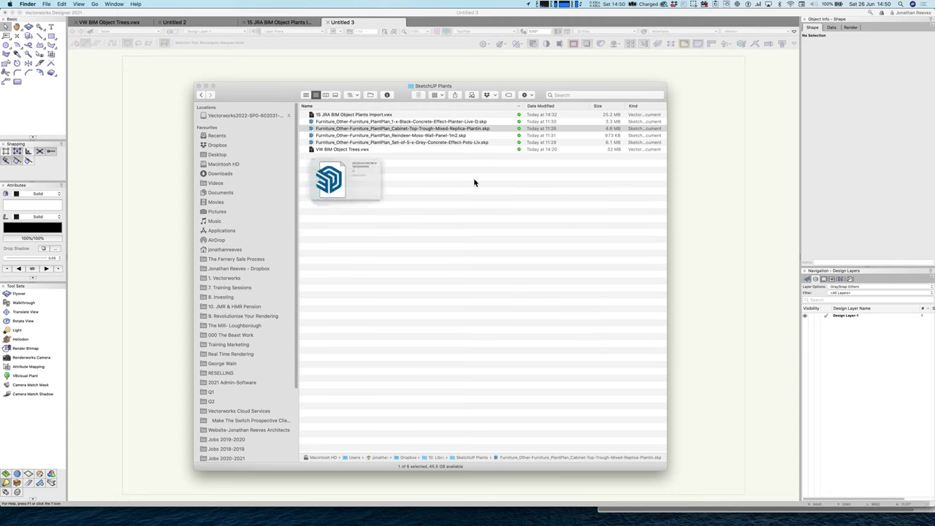
# Drag the 1 x Black Concrete Effect Planter .skp into the Vectorworks drawing
pyautogui.click(450, 123)
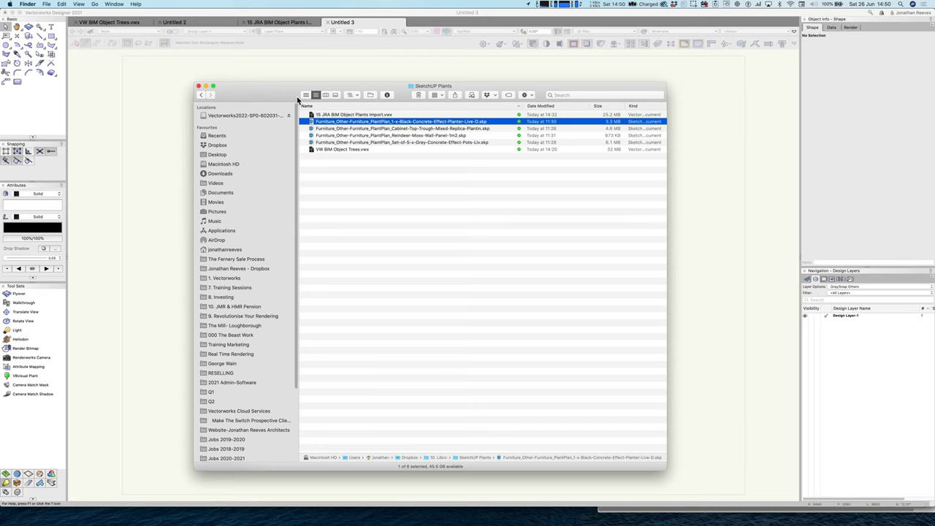
pyautogui.moveTo(298, 99)
pyautogui.mouseDown()
pyautogui.moveTo(652, 95)
pyautogui.moveTo(395, 112)
pyautogui.mouseUp()
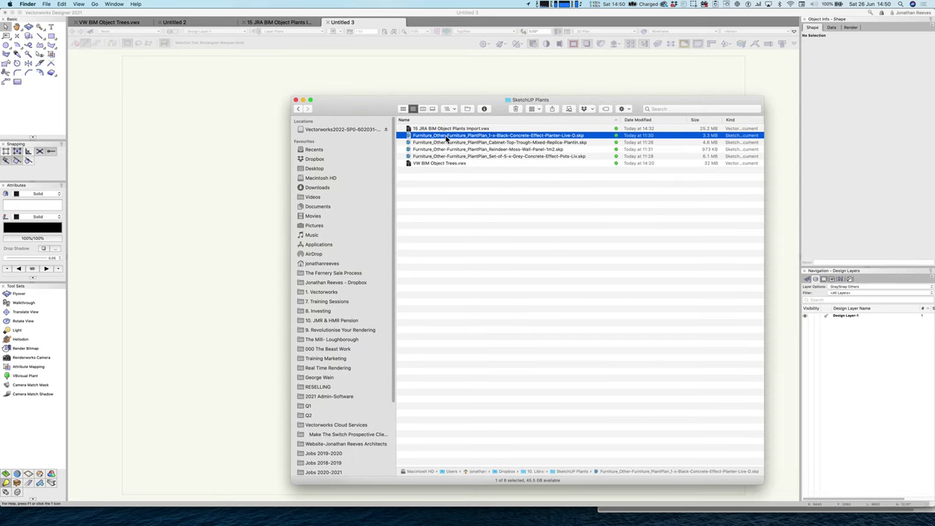
pyautogui.click(448, 139)
pyautogui.moveTo(448, 137)
pyautogui.mouseDown()
pyautogui.moveTo(321, 154)
pyautogui.moveTo(255, 197)
pyautogui.mouseUp()
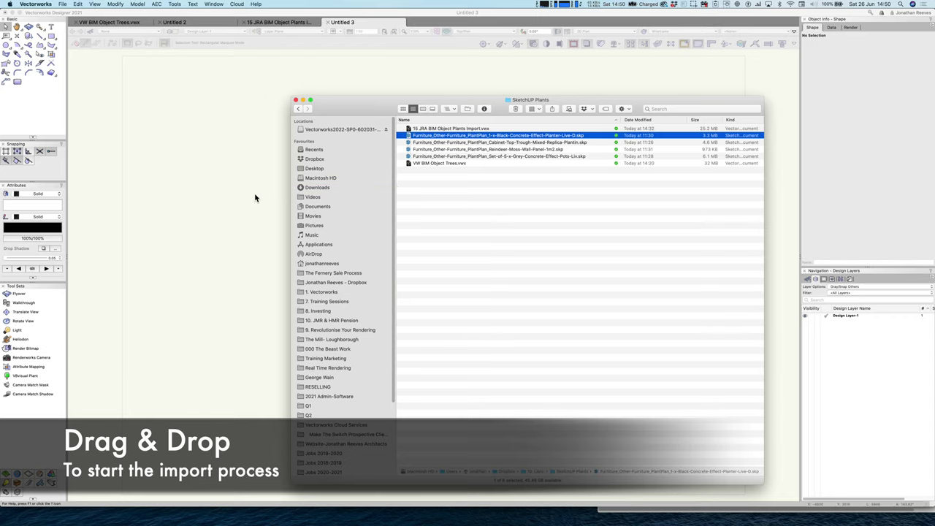
# Import the SketchUp planter with Create Renderworks Textures enabled
pyautogui.click(359, 106)
pyautogui.moveTo(456, 133); pyautogui.dragTo(488, 125)
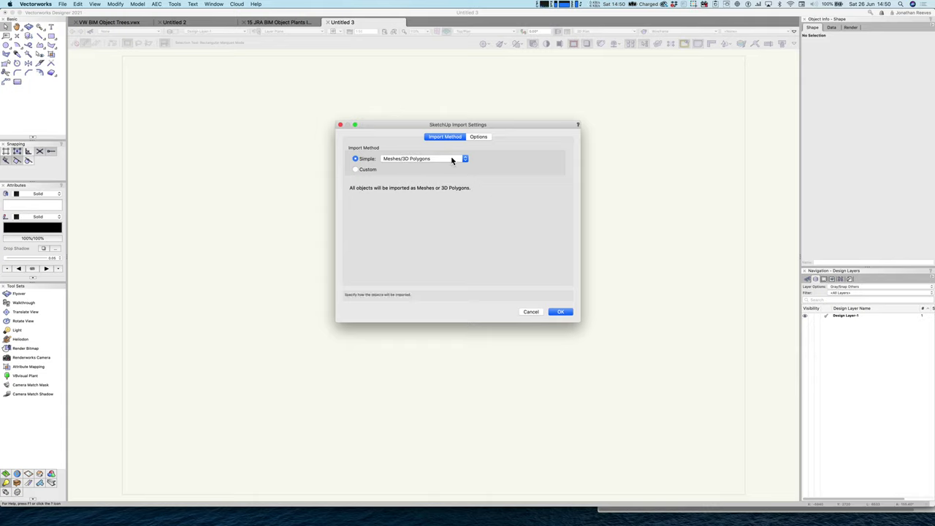
pyautogui.click(479, 137)
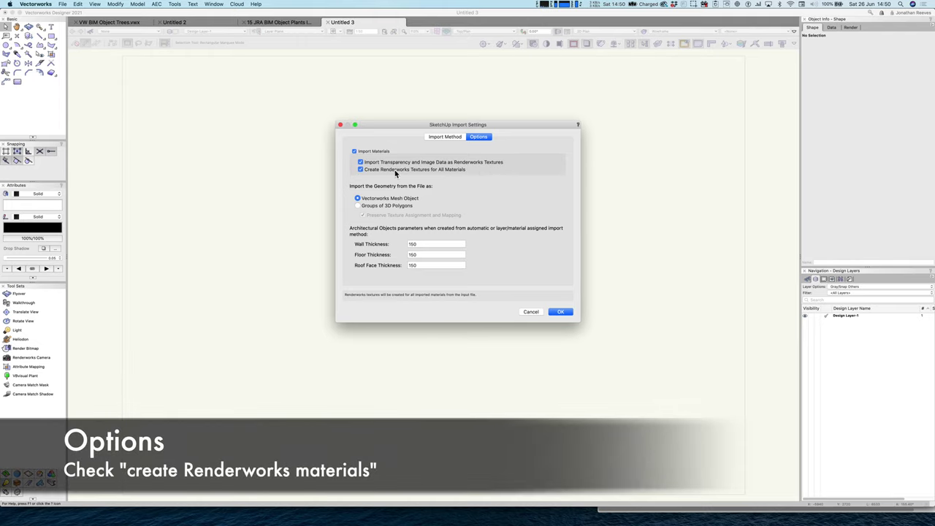
pyautogui.click(559, 312)
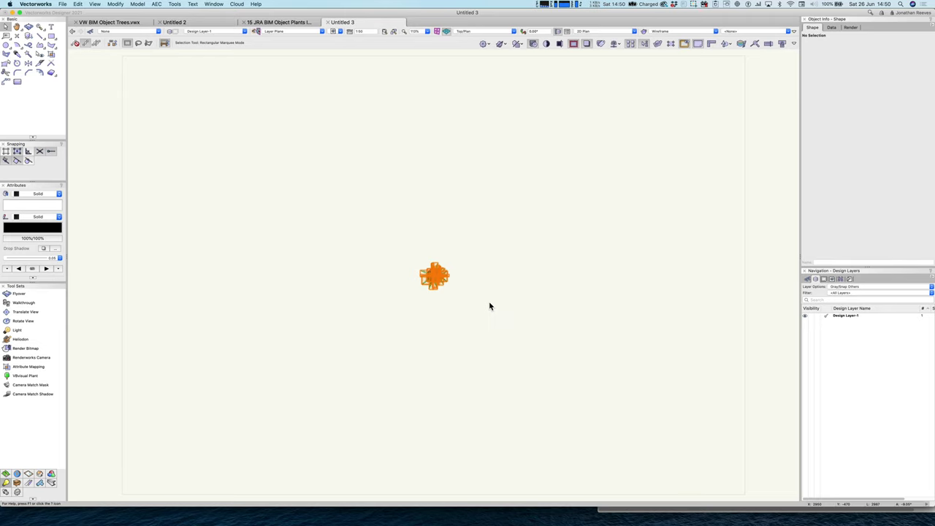
# Change the layer scale from 1:50 to 1:20
pyautogui.click(349, 31)
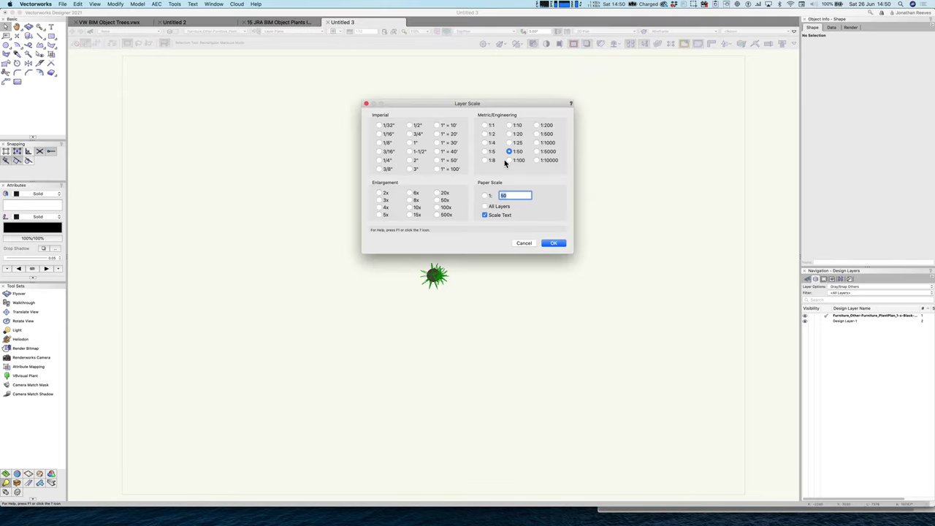
pyautogui.click(509, 142)
pyautogui.click(509, 133)
pyautogui.click(554, 242)
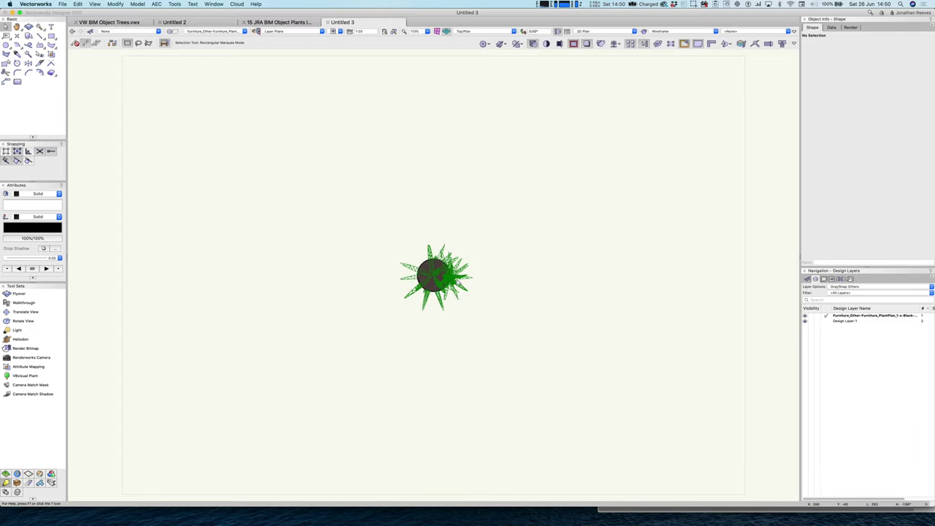
pyautogui.click(497, 32)
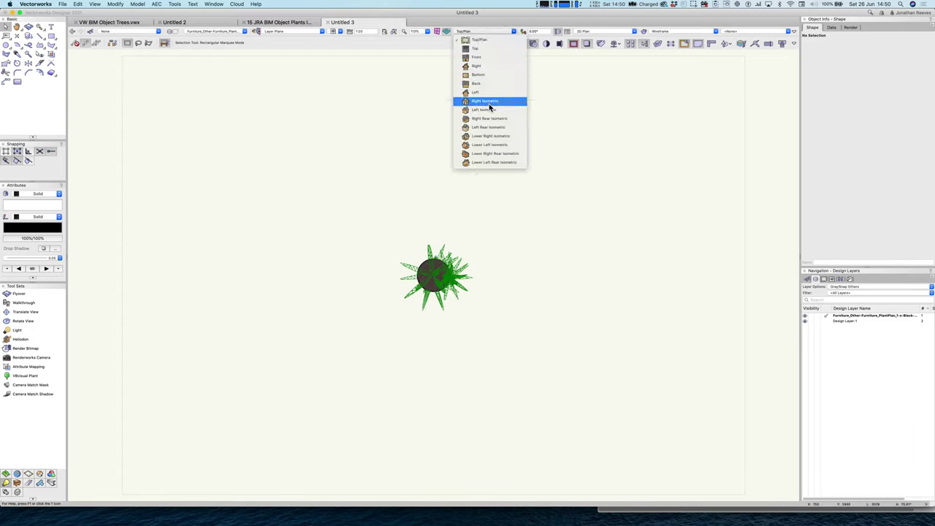
# Show the plant in Right Isometric, zoomed in, with OpenGL rendering, and orbit around it
pyautogui.click(485, 101)
pyautogui.press('c')
pyautogui.moveTo(374, 193); pyautogui.dragTo(502, 380)
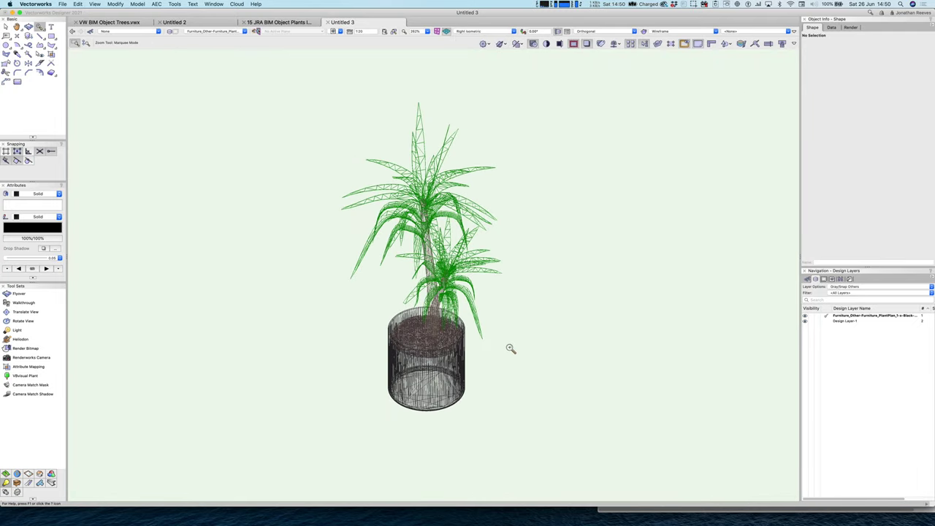
pyautogui.click(666, 30)
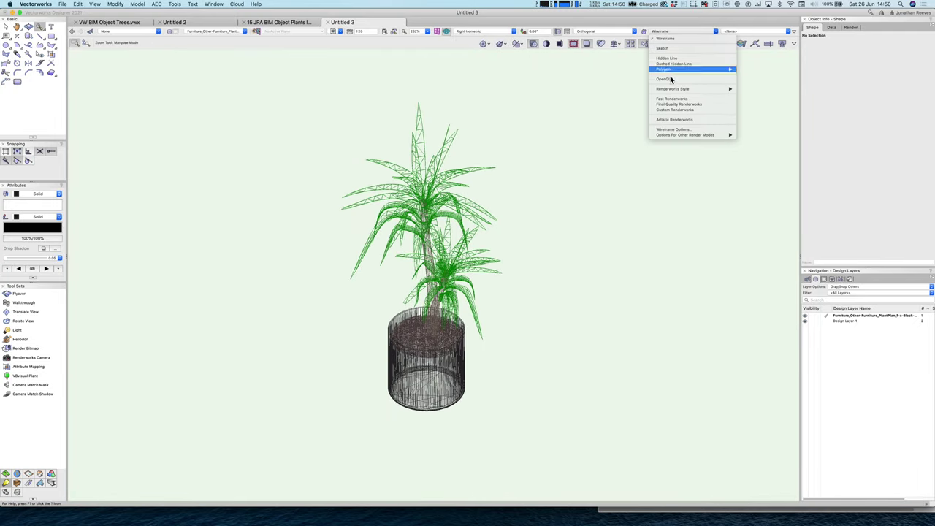
pyautogui.click(672, 77)
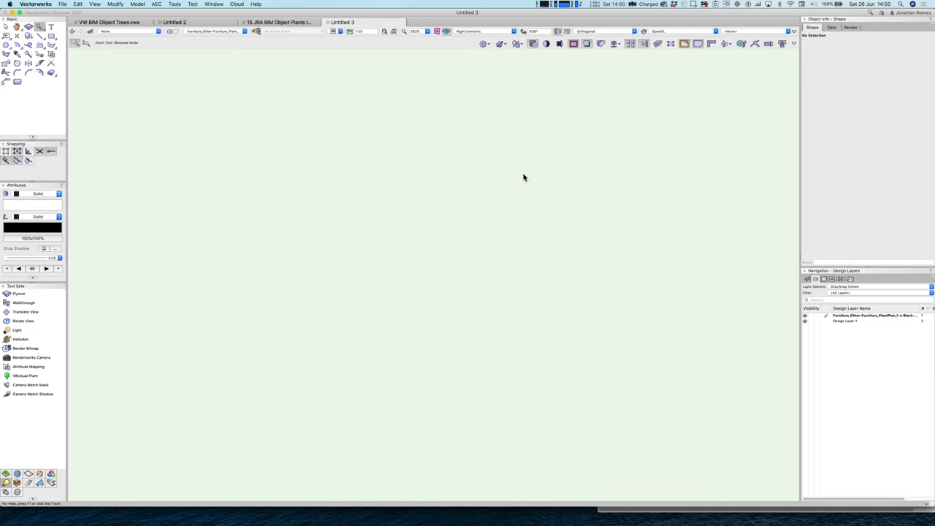
pyautogui.hotkey('shift', 'c')
pyautogui.moveTo(471, 353); pyautogui.dragTo(446, 344)
# Select the plant symbol and some of its leaf components, then open the Resource Manager
pyautogui.press('x')
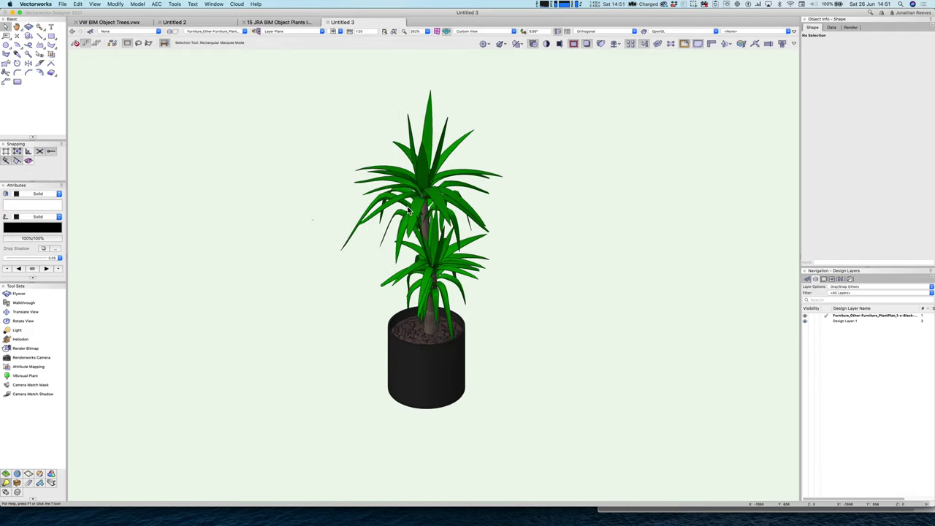
pyautogui.click(432, 170)
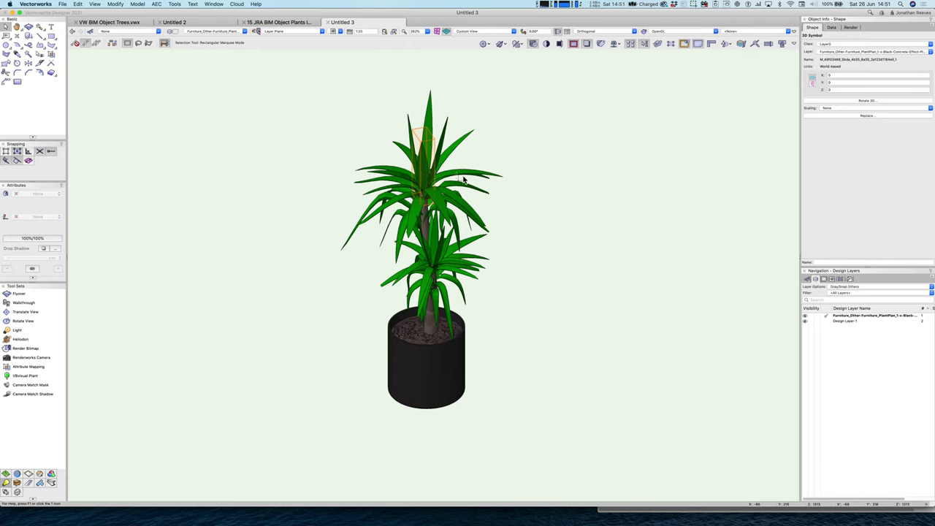
pyautogui.click(464, 205)
pyautogui.click(468, 196)
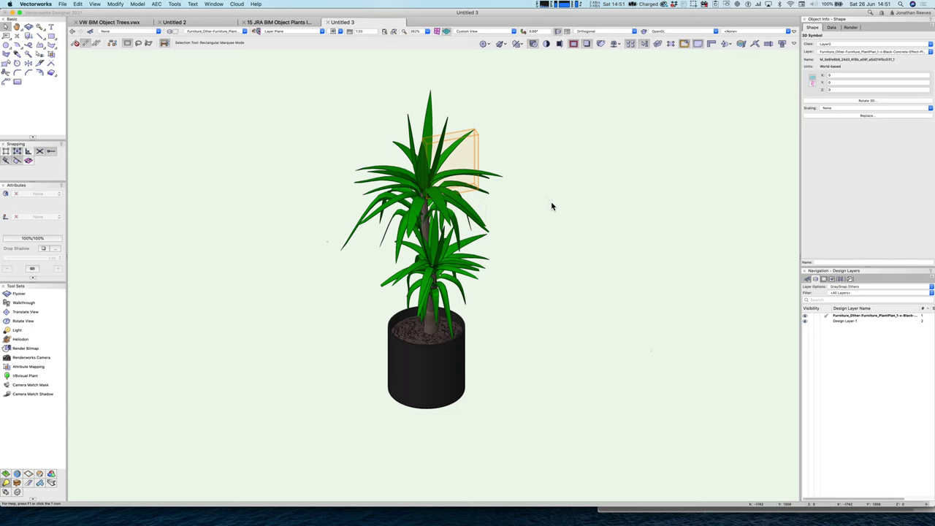
pyautogui.press('super+r')
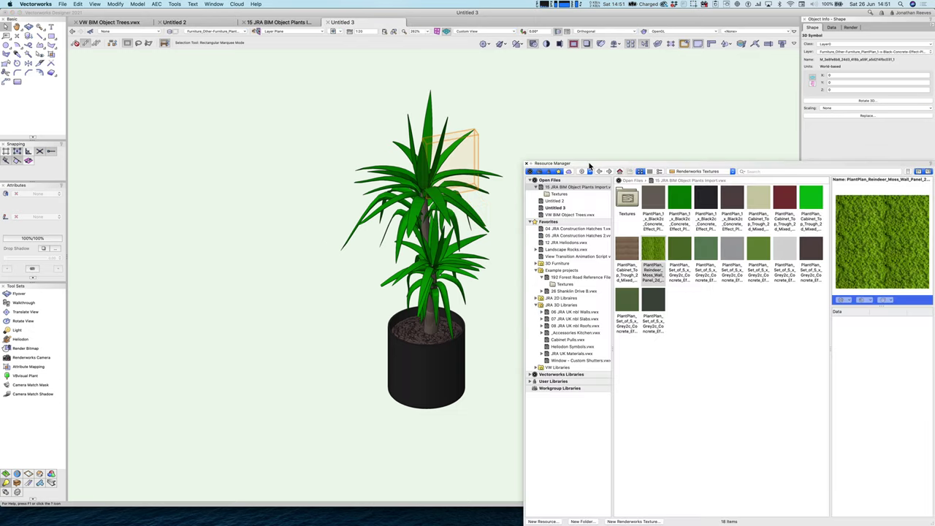
# Show Untitled 3's Symbols/Plug-in Objects in the Resource Manager and scroll the 59 symbol thumbnails
pyautogui.moveTo(589, 166); pyautogui.dragTo(408, 119)
pyautogui.click(373, 157)
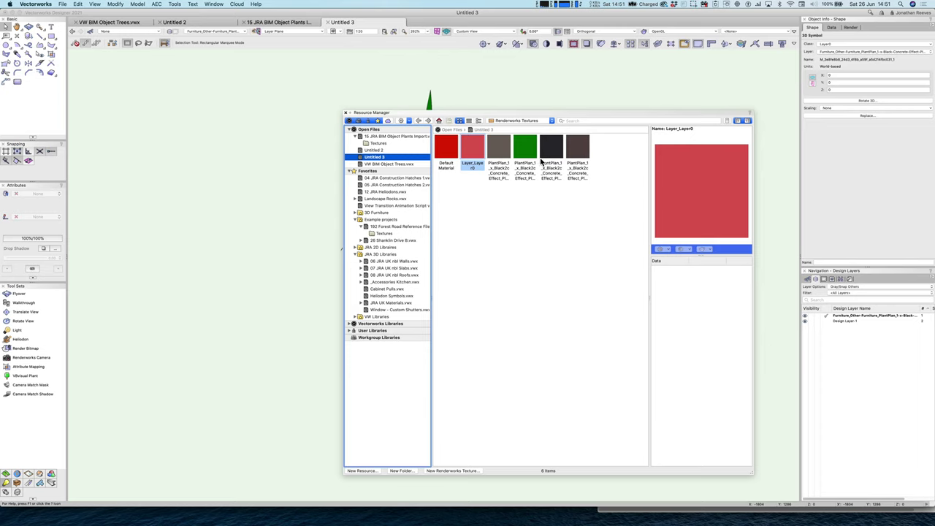
pyautogui.moveTo(511, 117); pyautogui.dragTo(521, 99)
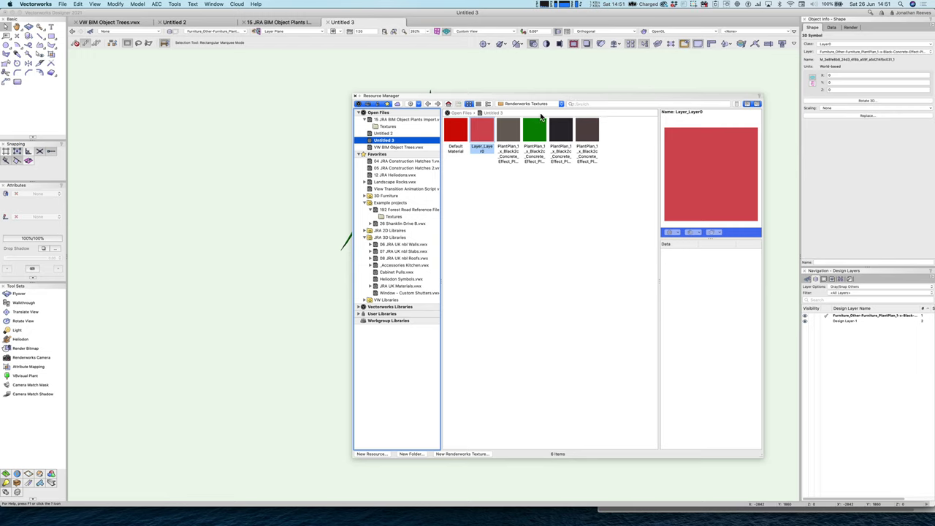
pyautogui.click(539, 105)
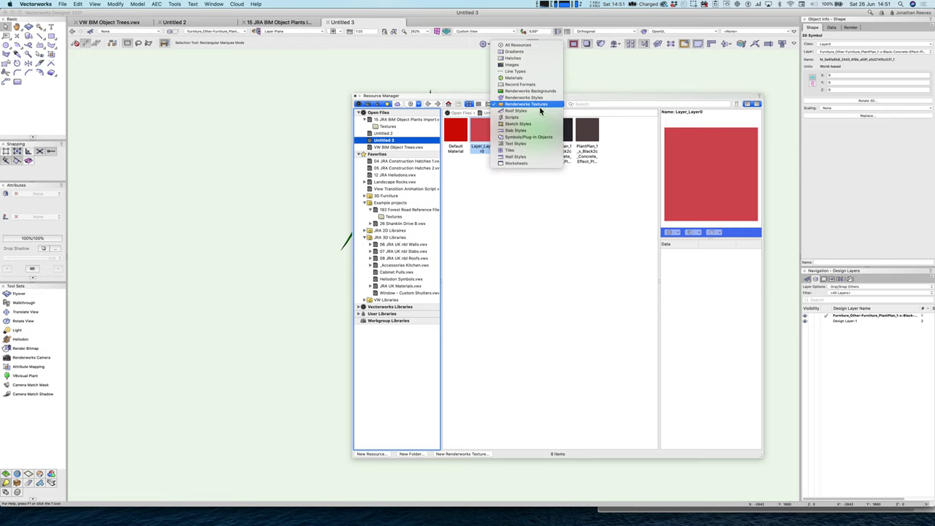
pyautogui.click(526, 104)
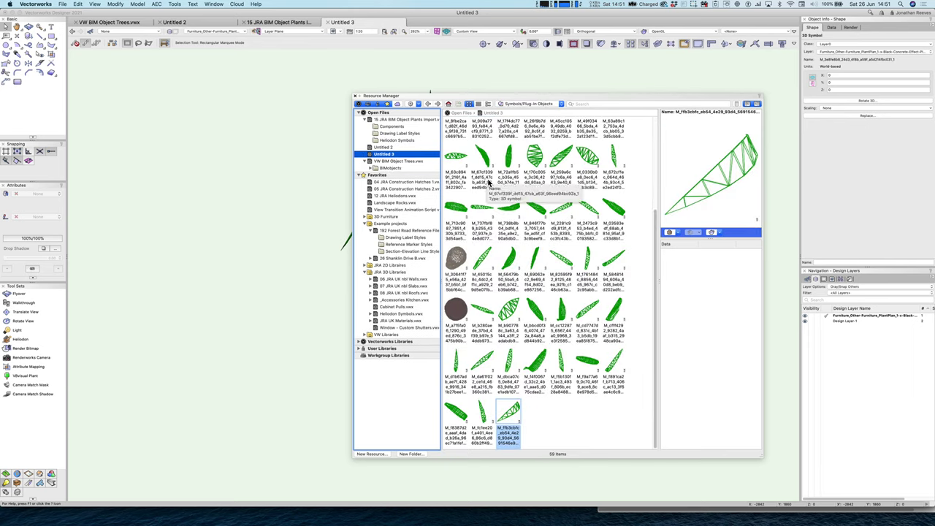
pyautogui.scroll(5, 490, 183)
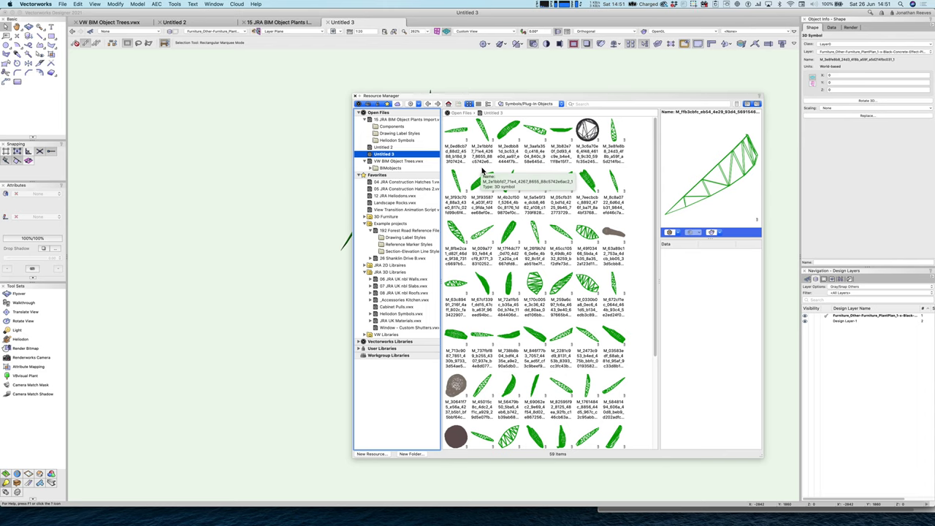
pyautogui.moveTo(459, 96); pyautogui.dragTo(675, 82)
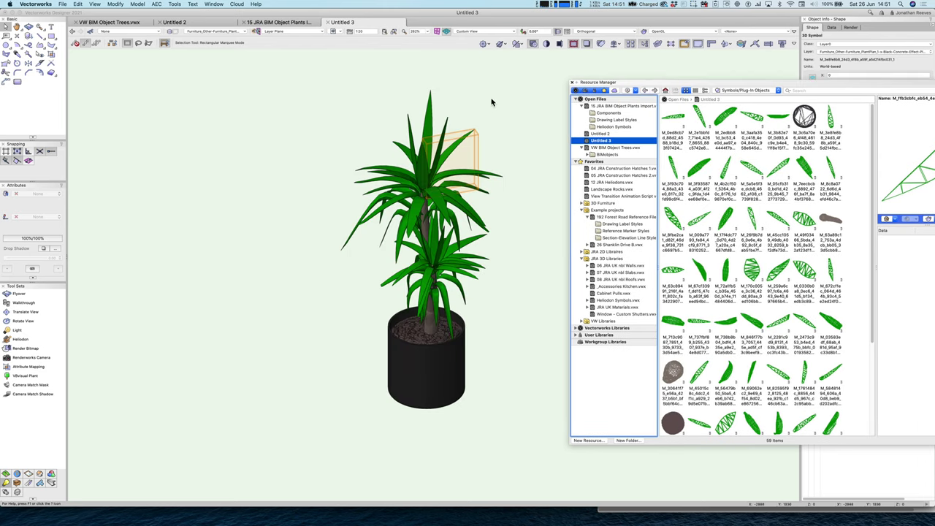
# Convert the whole plant to a group, including nested symbols and plug-in objects
pyautogui.moveTo(296, 89); pyautogui.dragTo(539, 461)
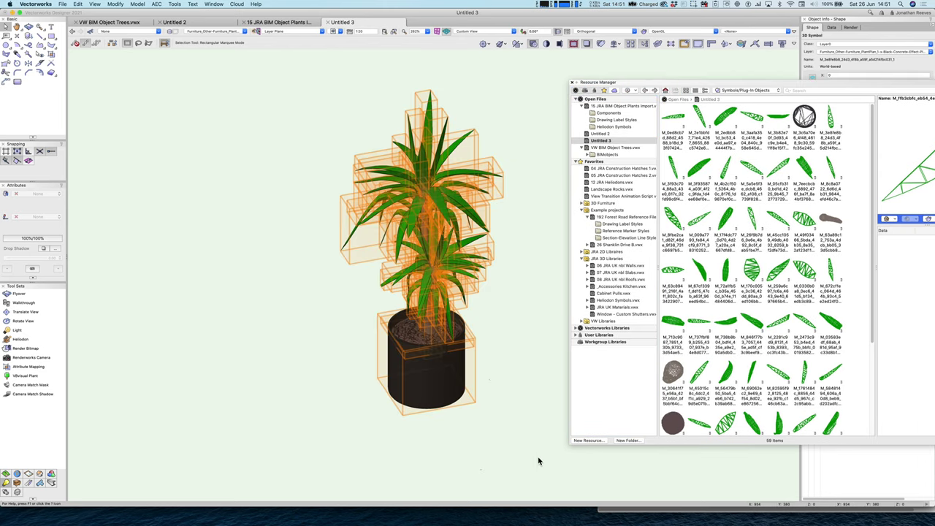
pyautogui.click(117, 5)
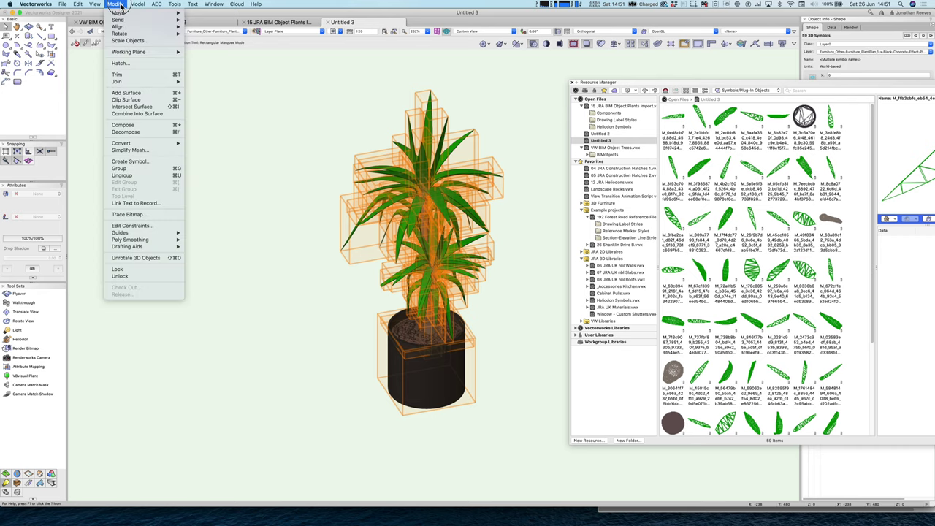
pyautogui.moveTo(150, 144)
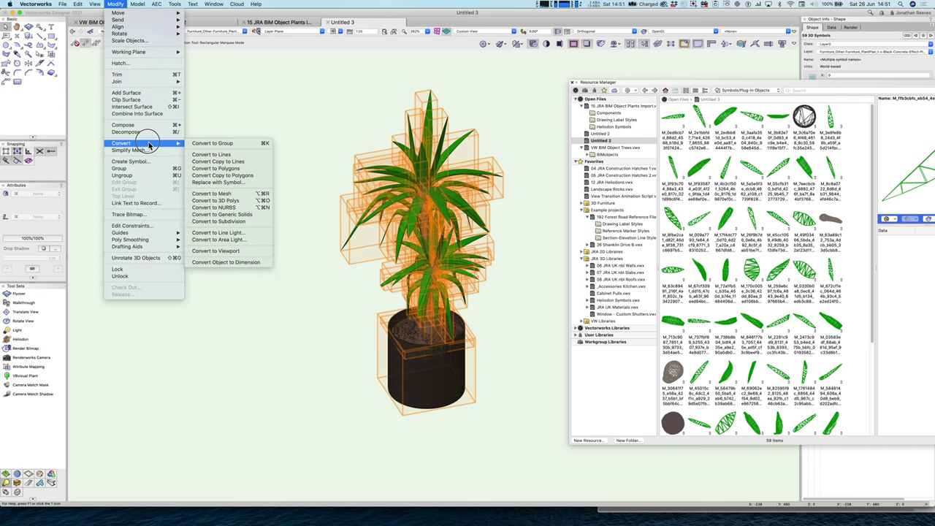
pyautogui.click(257, 146)
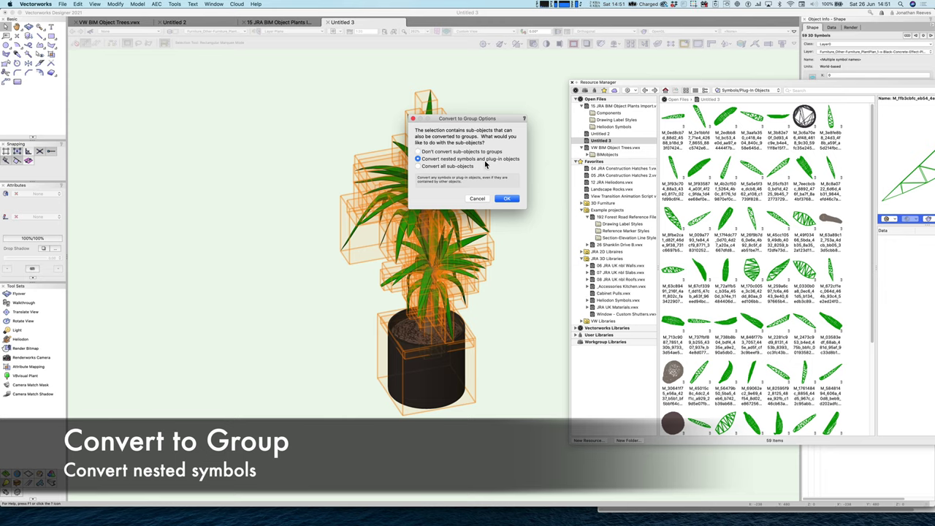
pyautogui.click(506, 200)
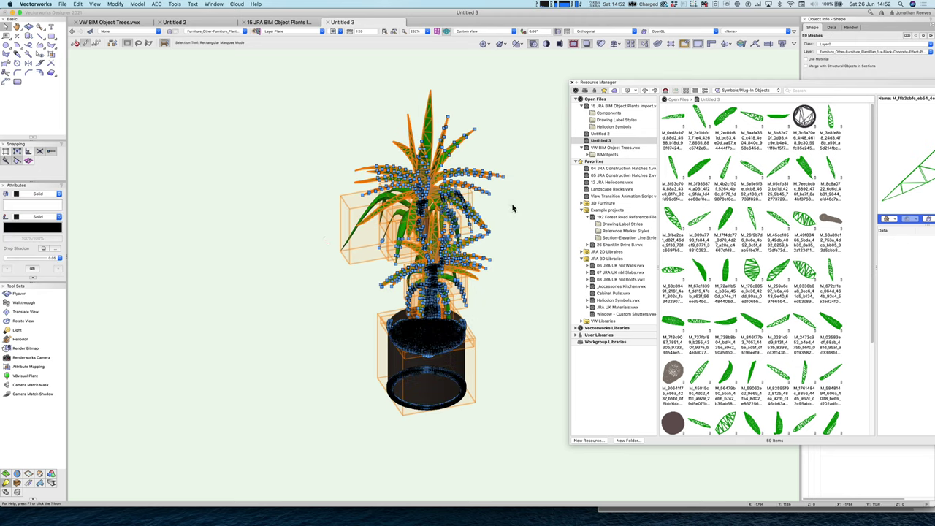
# Select the pot mesh to inspect it, then clear the selection
pyautogui.click(513, 208)
pyautogui.click(443, 347)
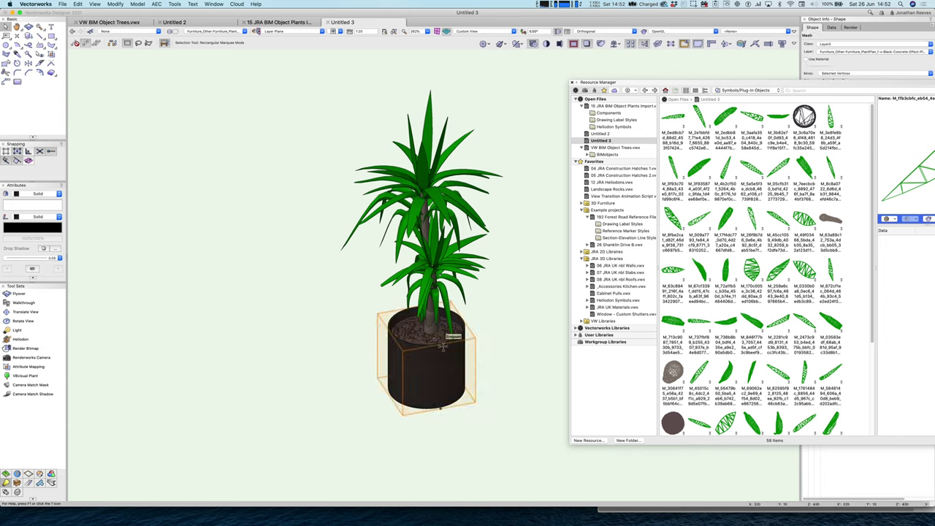
pyautogui.click(529, 218)
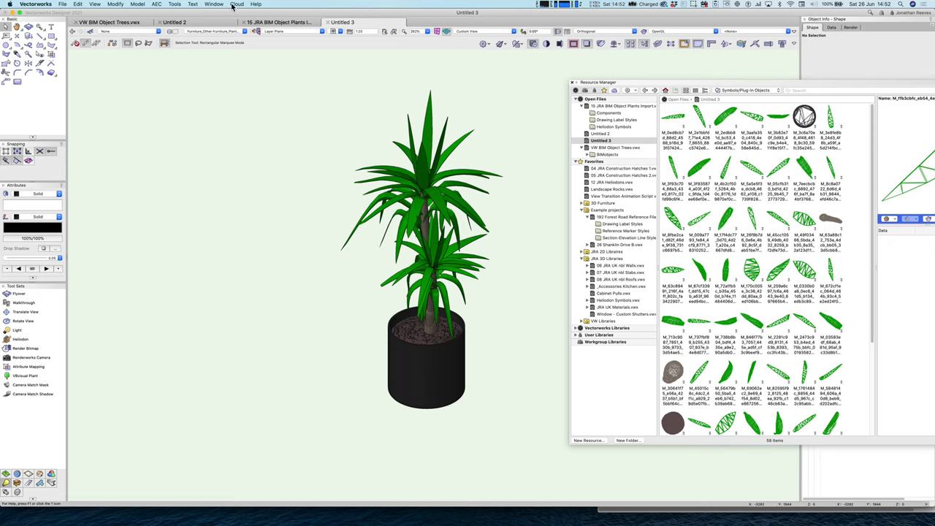
# Purge every unused resource, deleting all 59 leftover plant symbol definitions
pyautogui.click(176, 5)
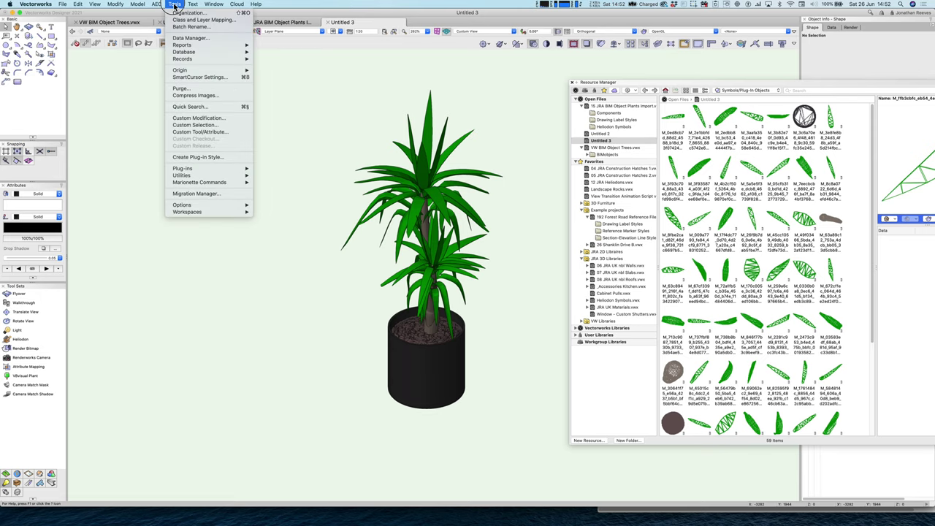
pyautogui.click(184, 88)
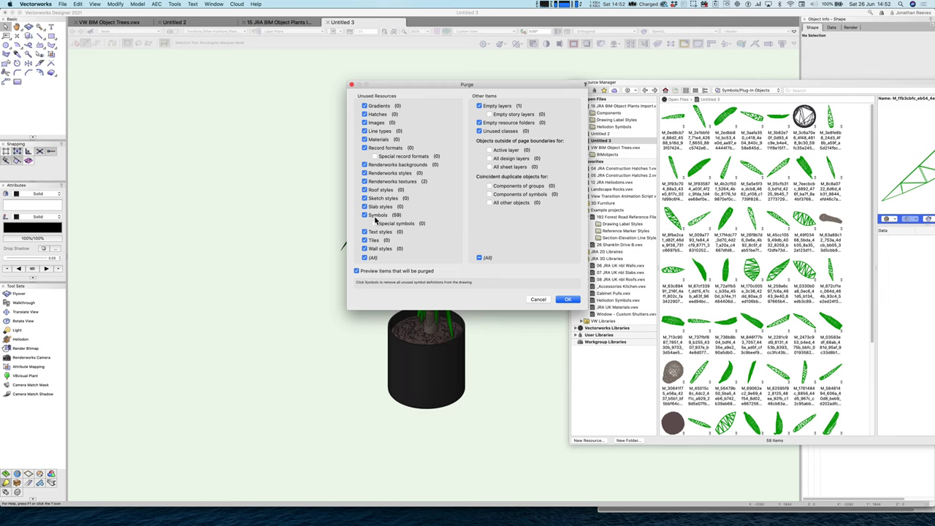
pyautogui.click(568, 299)
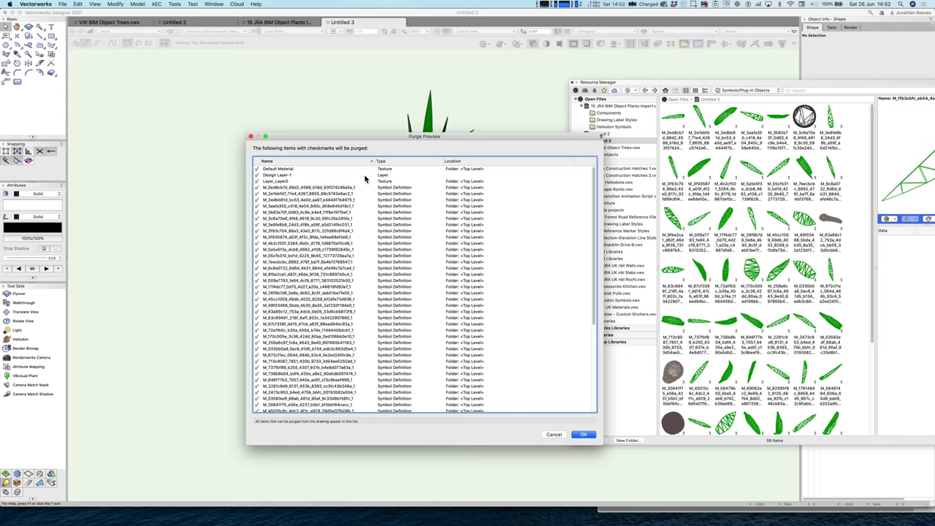
pyautogui.scroll(-5, 316, 360)
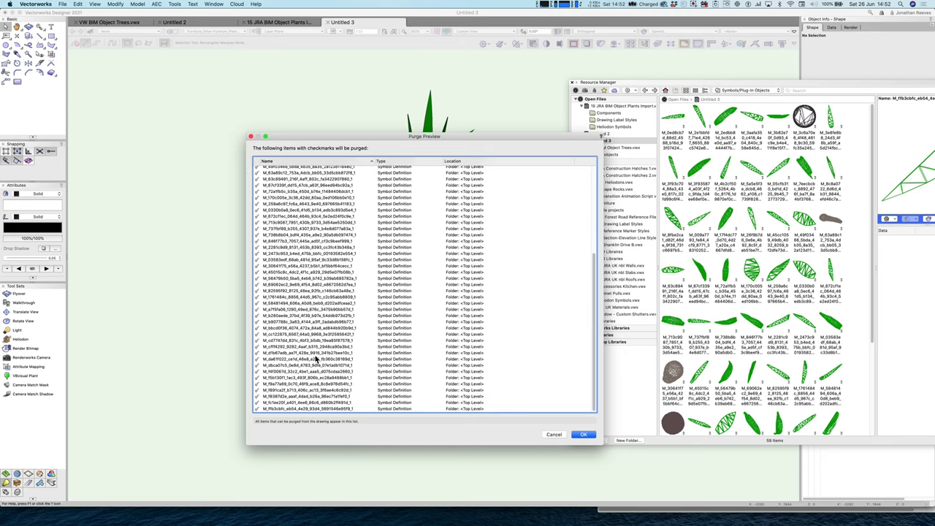
pyautogui.click(585, 435)
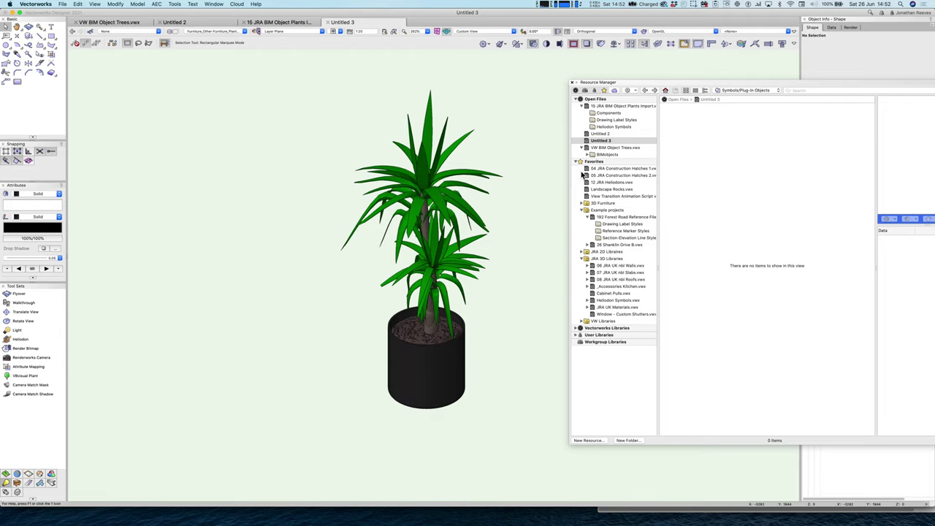
pyautogui.press('F5')
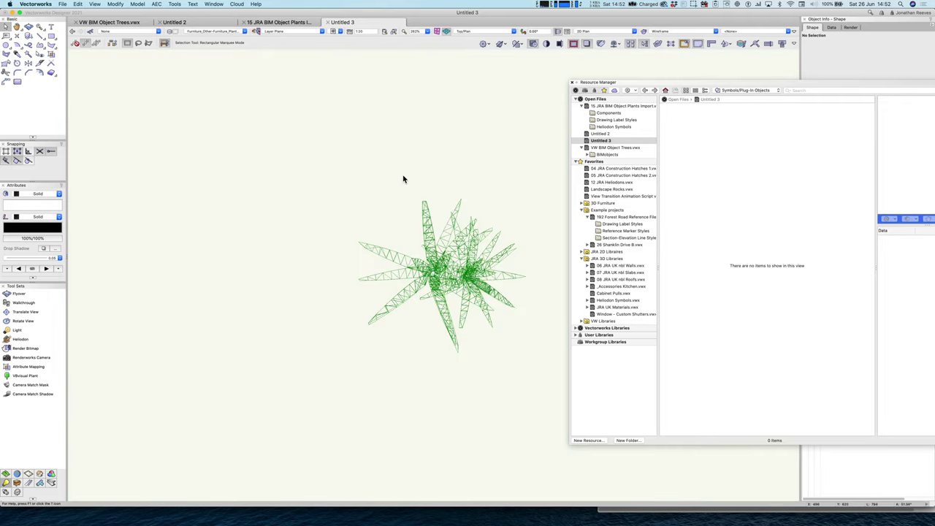
# Select the whole plant and start a new symbol named Spiky Plant 1
pyautogui.moveTo(265, 121); pyautogui.dragTo(565, 403)
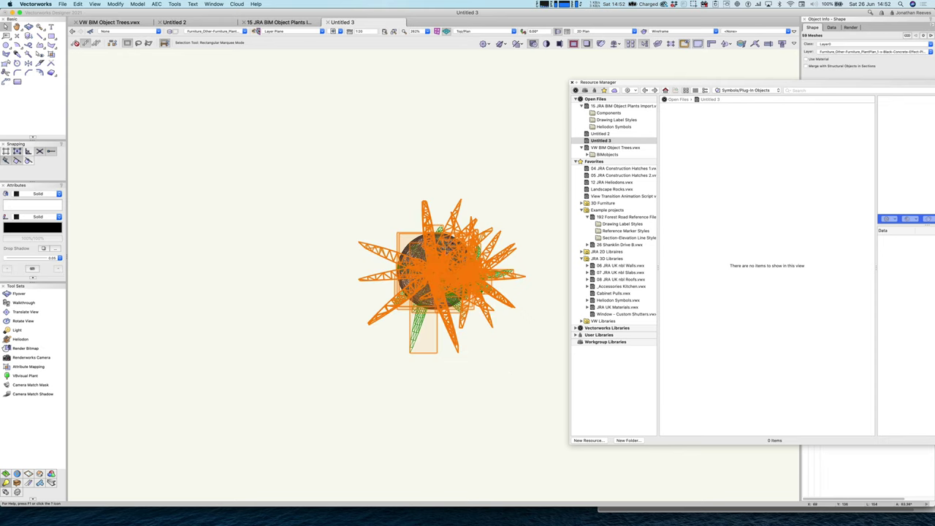
pyautogui.rightClick(440, 251)
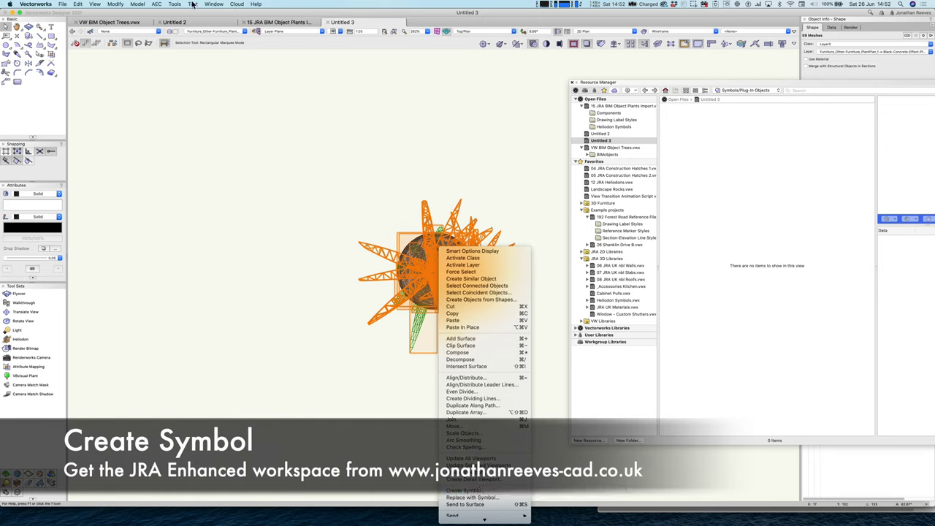
pyautogui.click(119, 6)
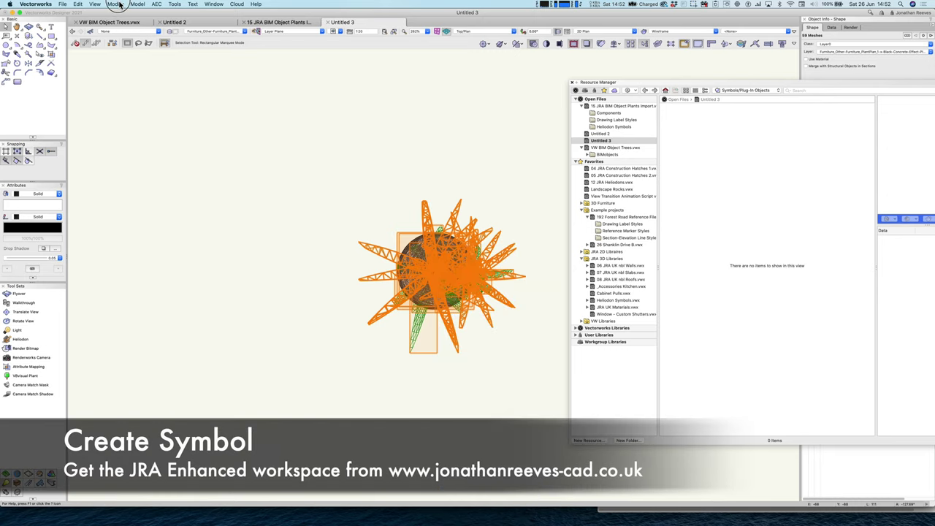
pyautogui.click(118, 5)
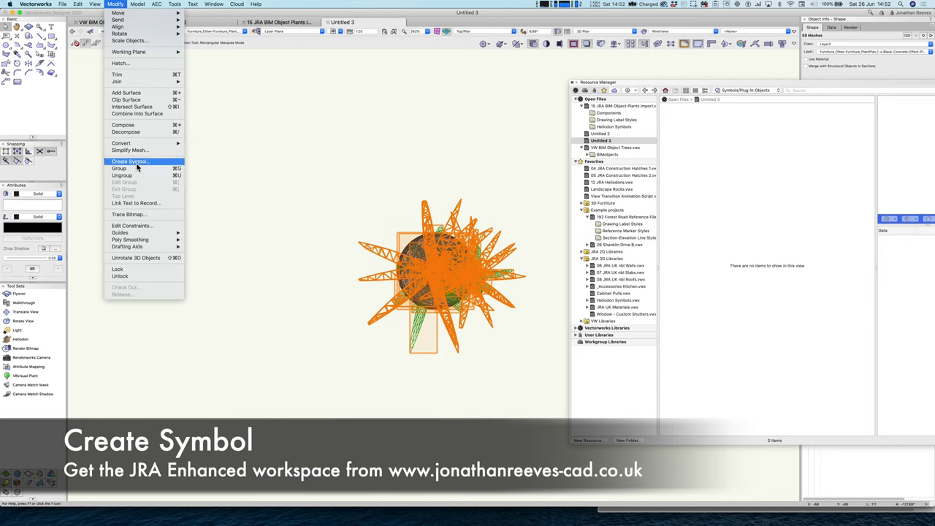
pyautogui.click(439, 267)
pyautogui.rightClick(438, 267)
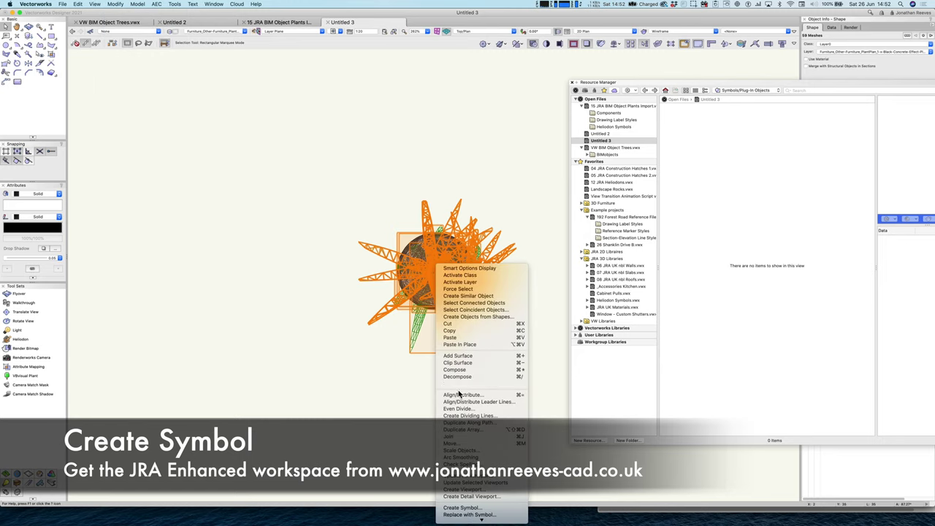
pyautogui.click(466, 508)
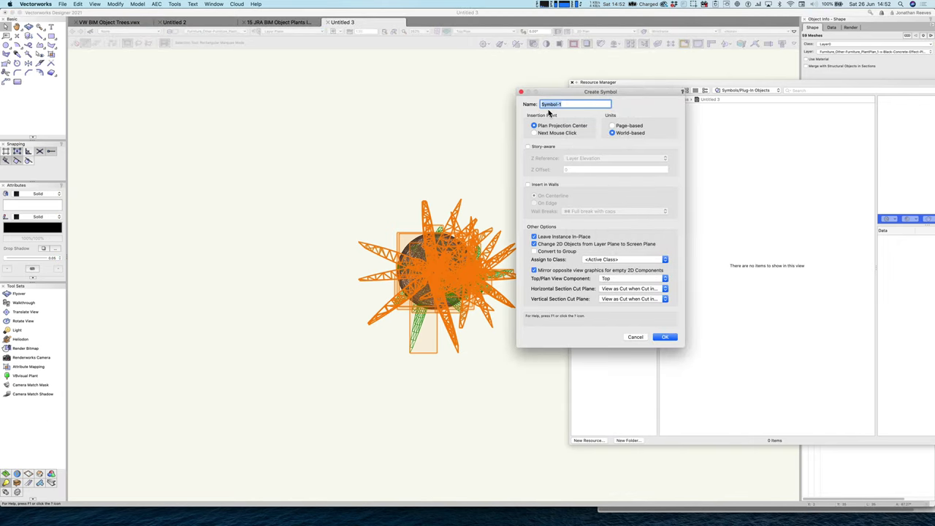
pyautogui.write('Spiky Plant')
# Assign the symbol to a new Plants class and create it in the default folder
pyautogui.click(619, 260)
pyautogui.click(596, 278)
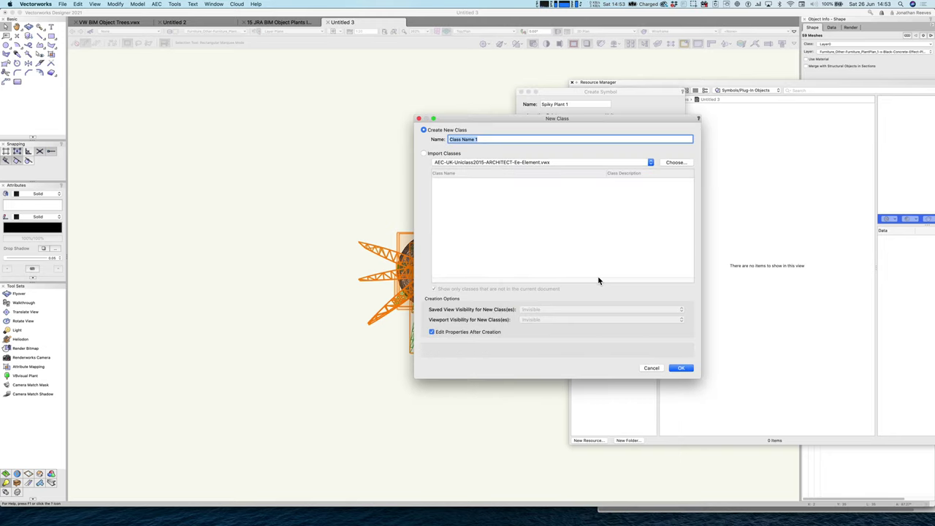
pyautogui.write('Plants')
pyautogui.press('Return')
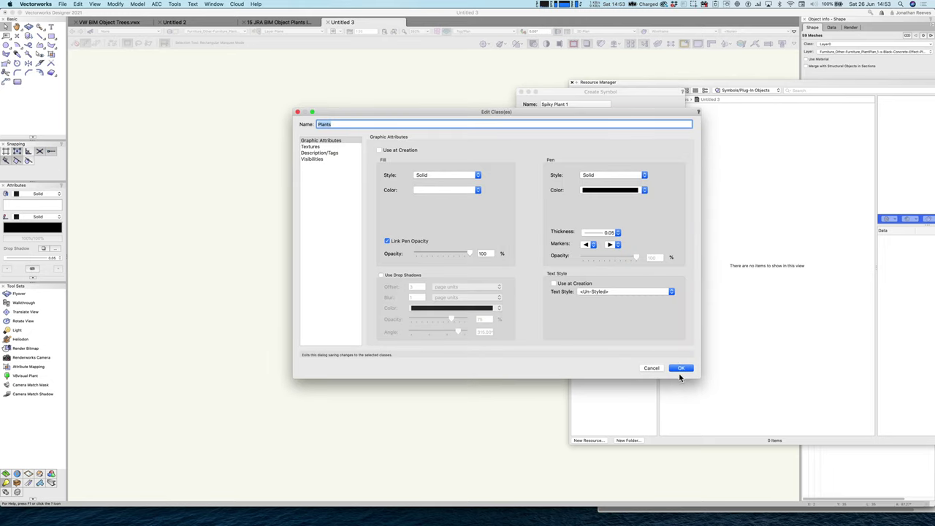
pyautogui.click(682, 369)
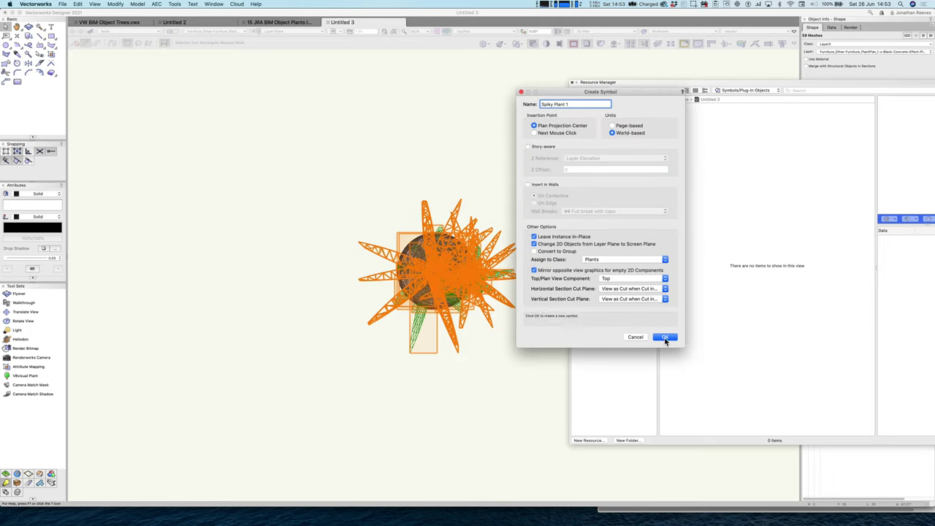
pyautogui.click(662, 338)
pyautogui.click(554, 254)
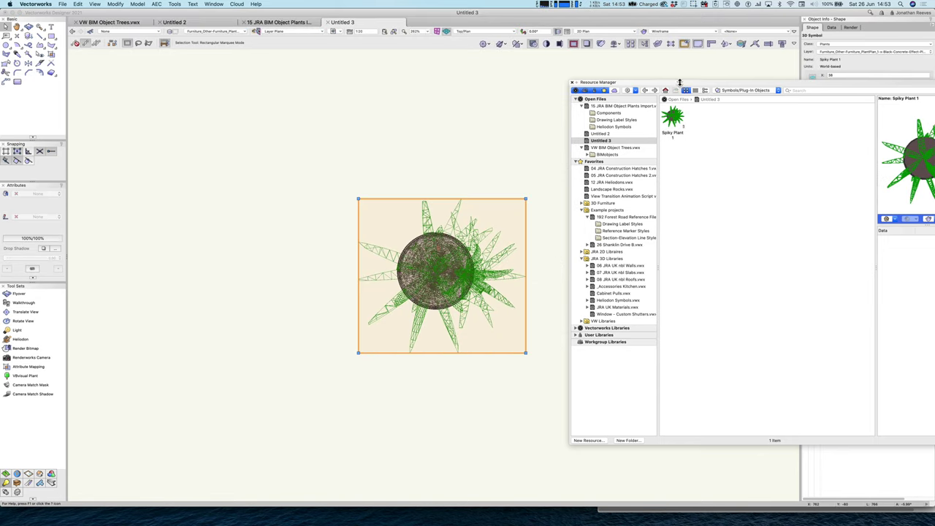
pyautogui.moveTo(679, 83); pyautogui.dragTo(634, 90)
# Select Spiky Plant 1 and change the view angle of its thumbnail
pyautogui.click(632, 130)
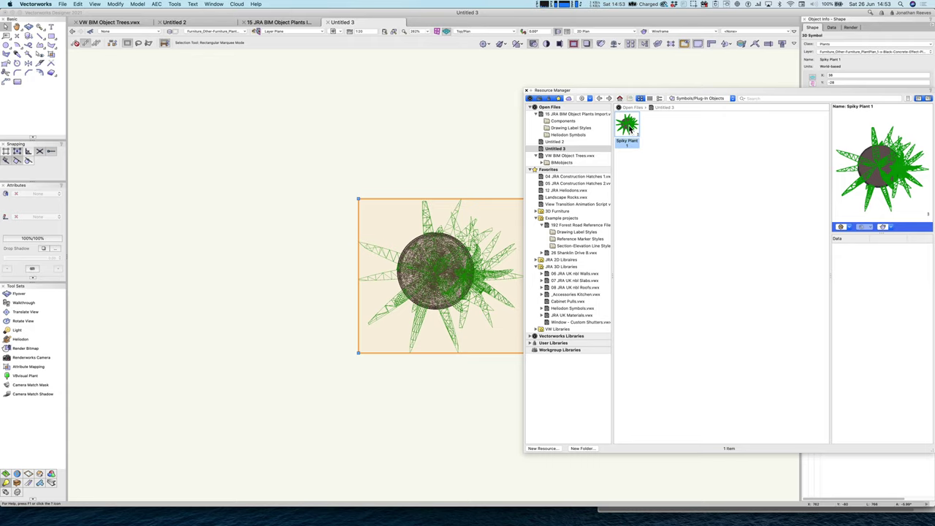
pyautogui.rightClick(630, 129)
pyautogui.moveTo(661, 261)
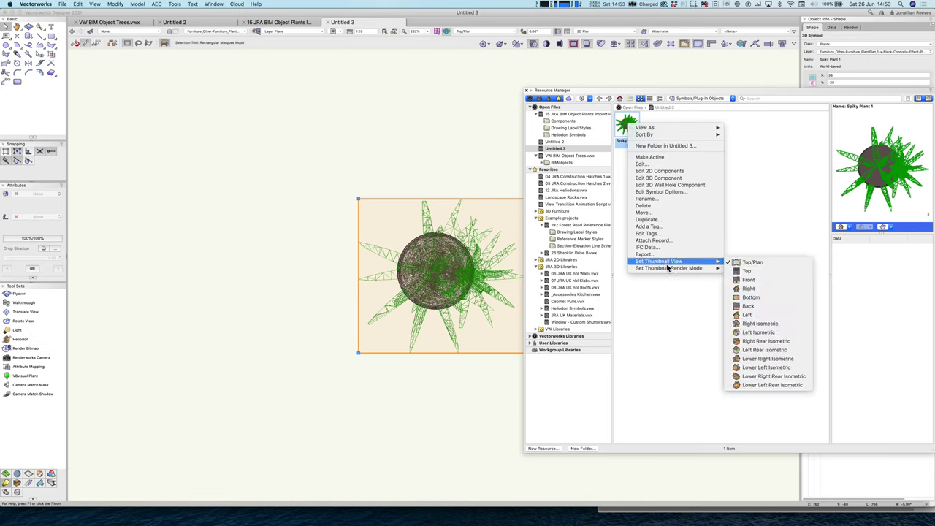
pyautogui.click(758, 331)
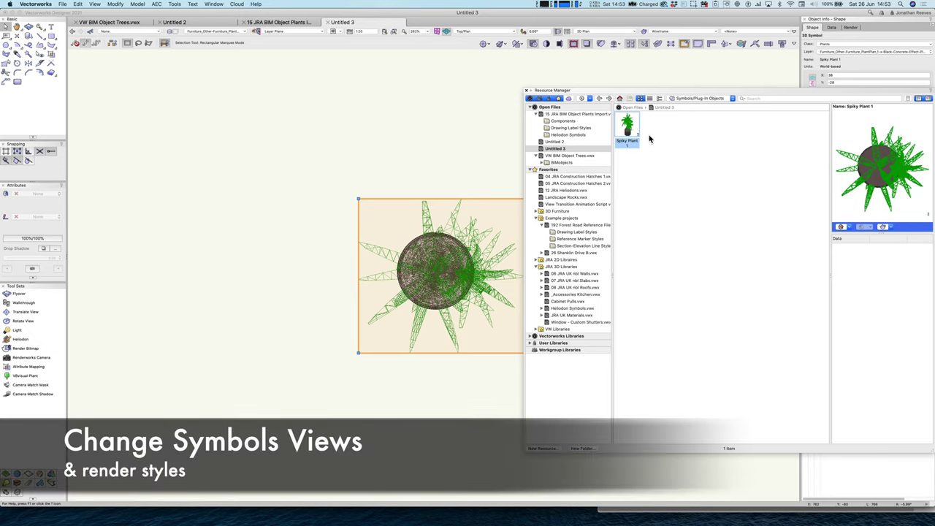
# Set the thumbnail render mode to OpenGL and the preview to a solid render
pyautogui.rightClick(632, 127)
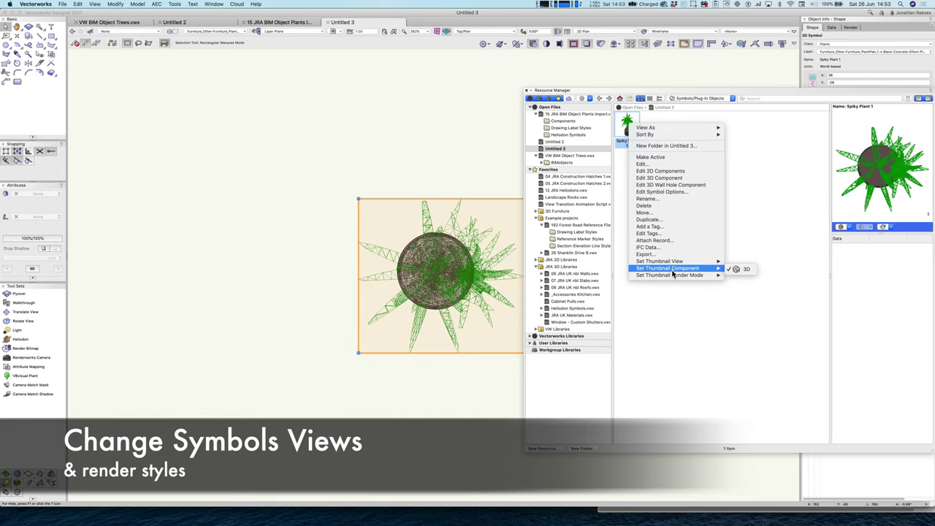
pyautogui.moveTo(702, 275)
pyautogui.click(742, 282)
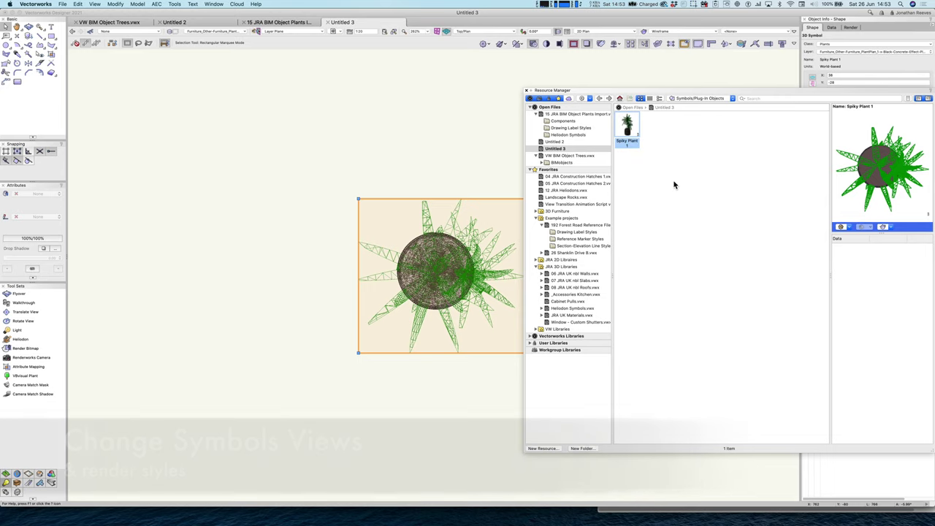
pyautogui.click(884, 227)
pyautogui.click(891, 245)
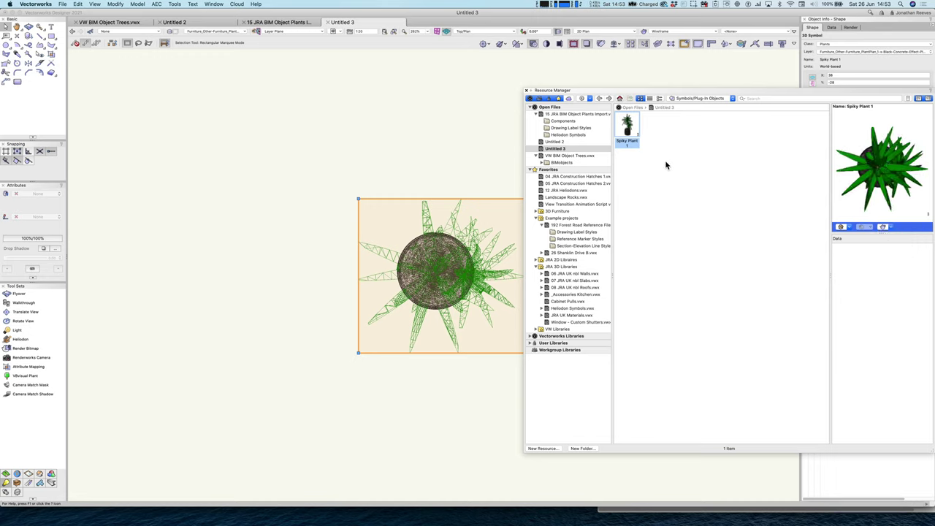
pyautogui.rightClick(627, 126)
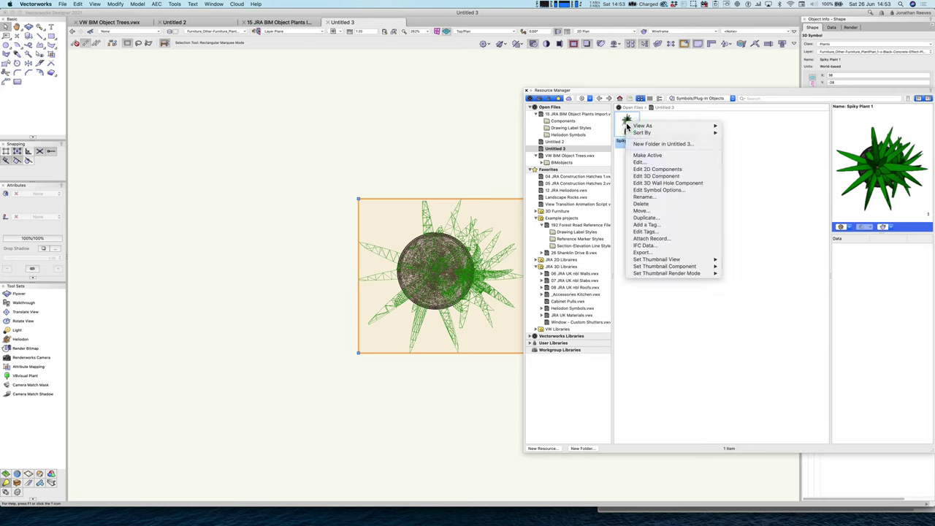
# Tag the Spiky Plant 1 symbol with 'JRA Plant'
pyautogui.click(650, 227)
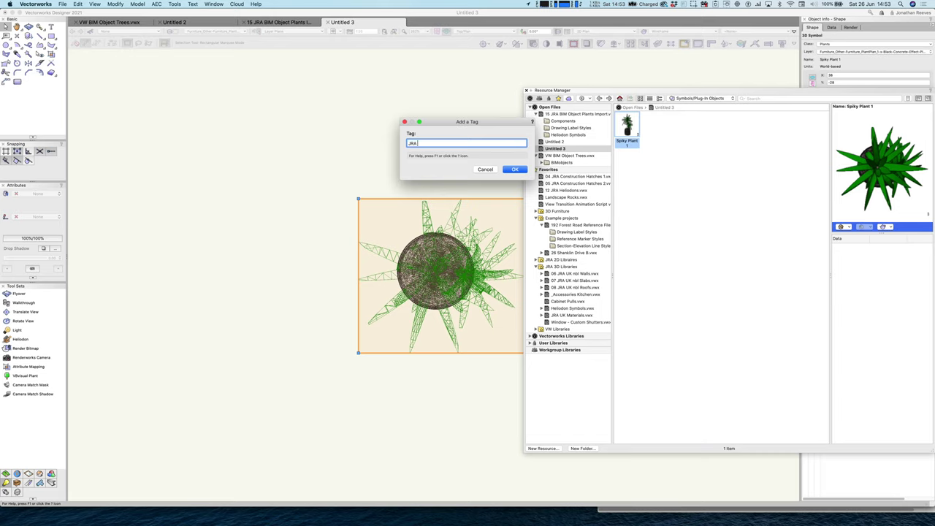
pyautogui.write('JRA Plant')
pyautogui.click(514, 169)
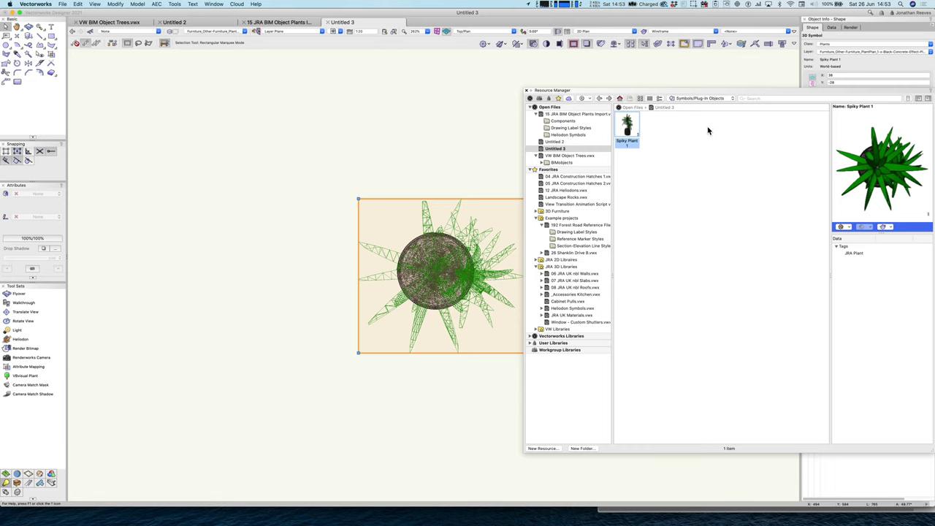
# Search all libraries for 'JRA Plant' so only Spiky Plant 1 is listed
pyautogui.click(785, 98)
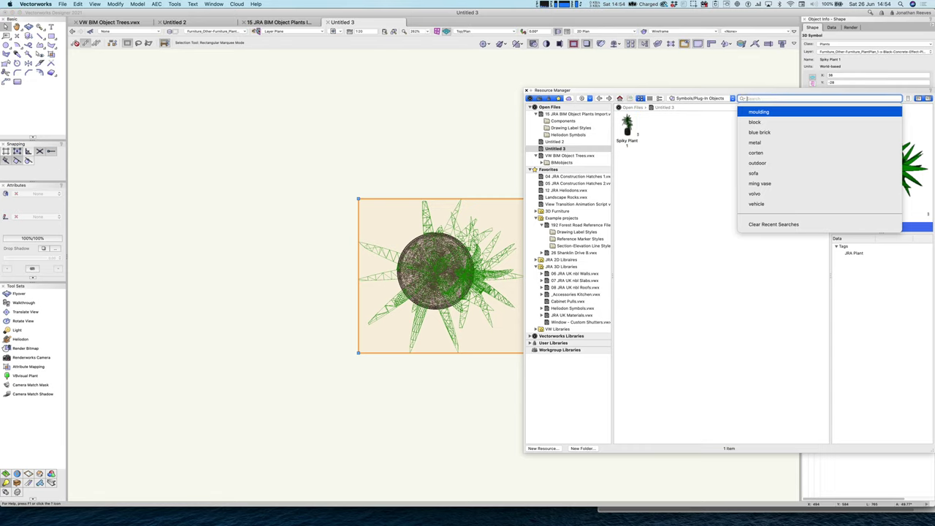
pyautogui.write('JRA Plant')
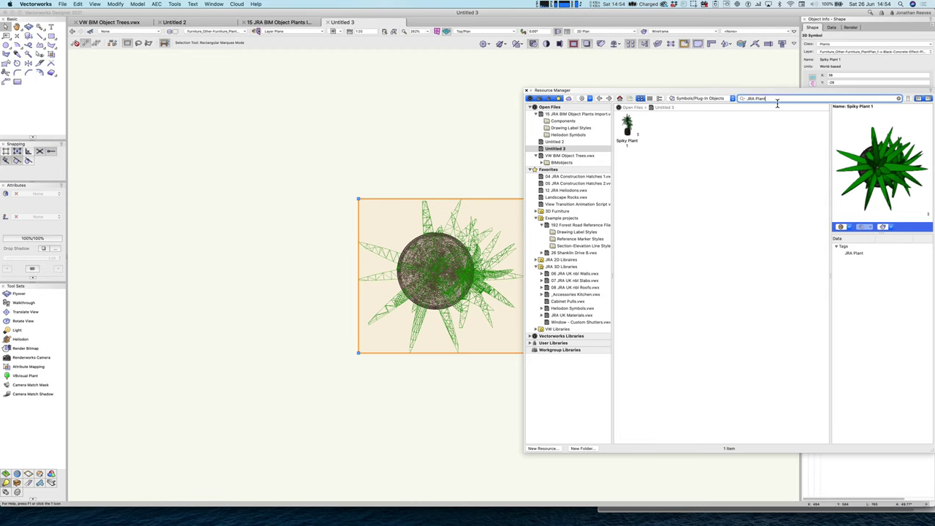
pyautogui.press('Return')
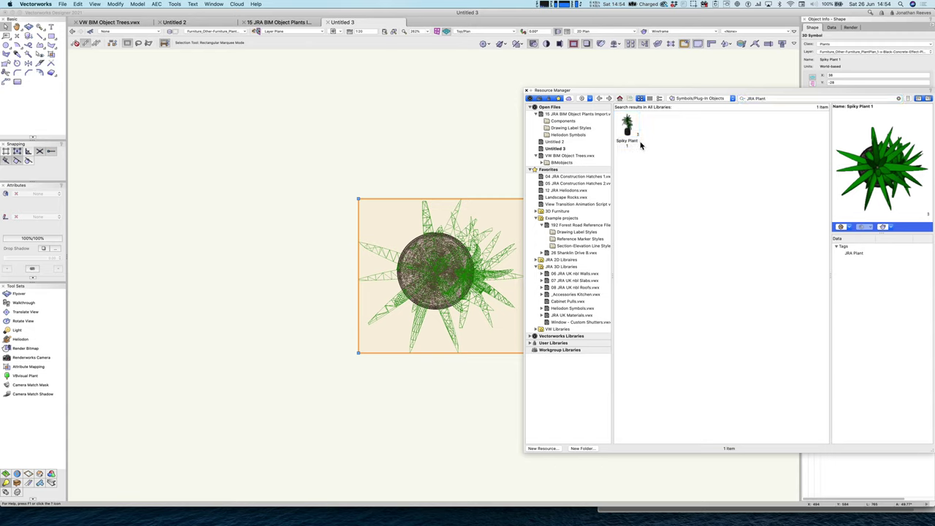
# Add a second tag, 'Spiky', to Spiky Plant 1 and close the Resource Manager
pyautogui.rightClick(639, 143)
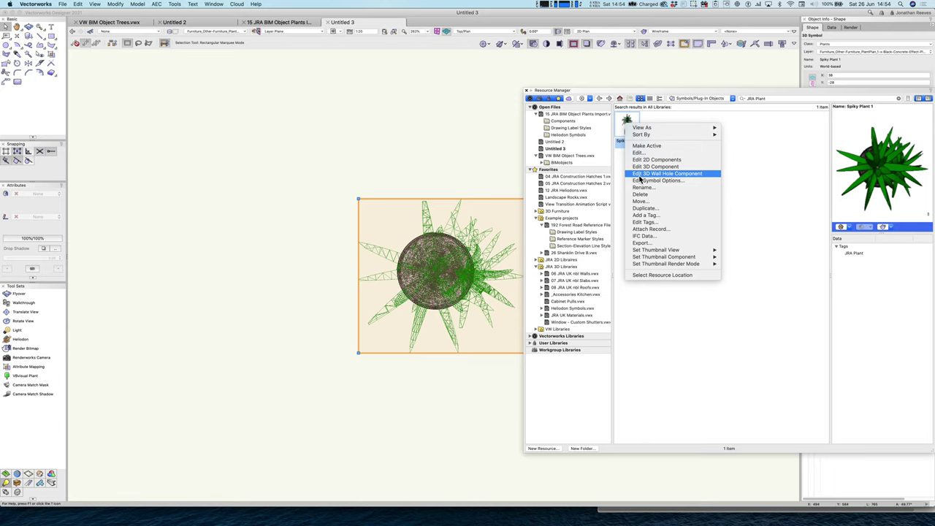
pyautogui.click(645, 215)
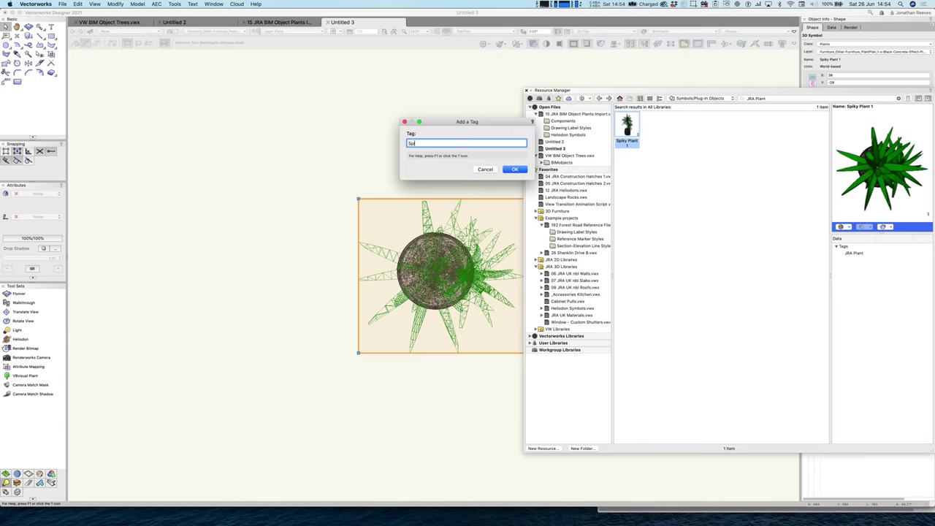
pyautogui.click(515, 169)
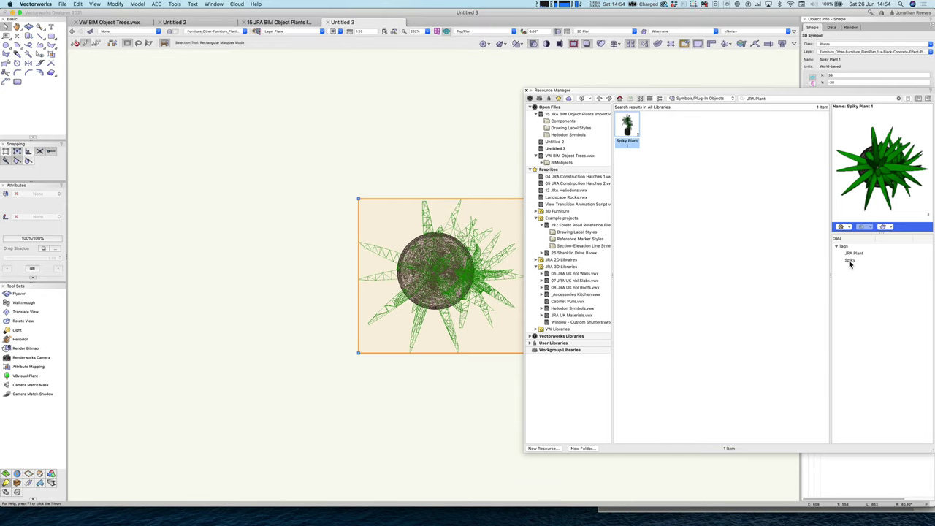
pyautogui.click(713, 232)
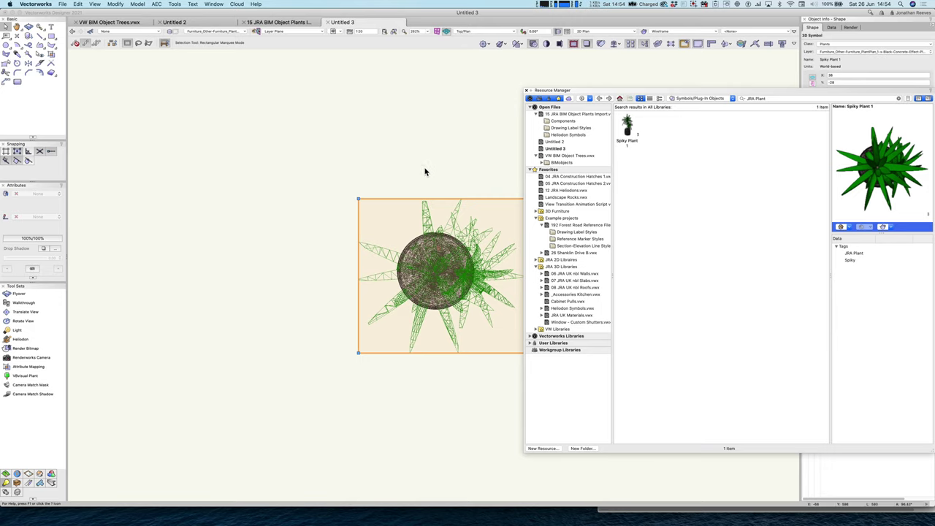
pyautogui.click(589, 92)
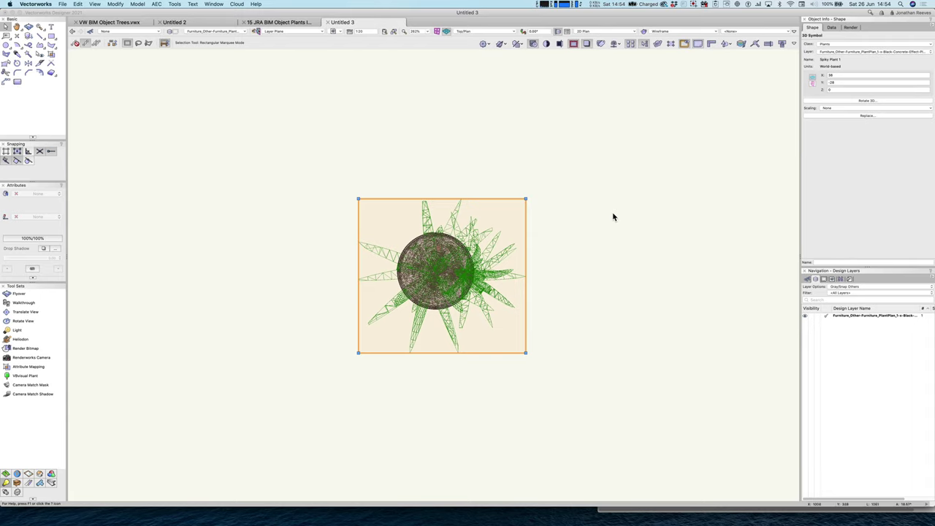
pyautogui.click(595, 212)
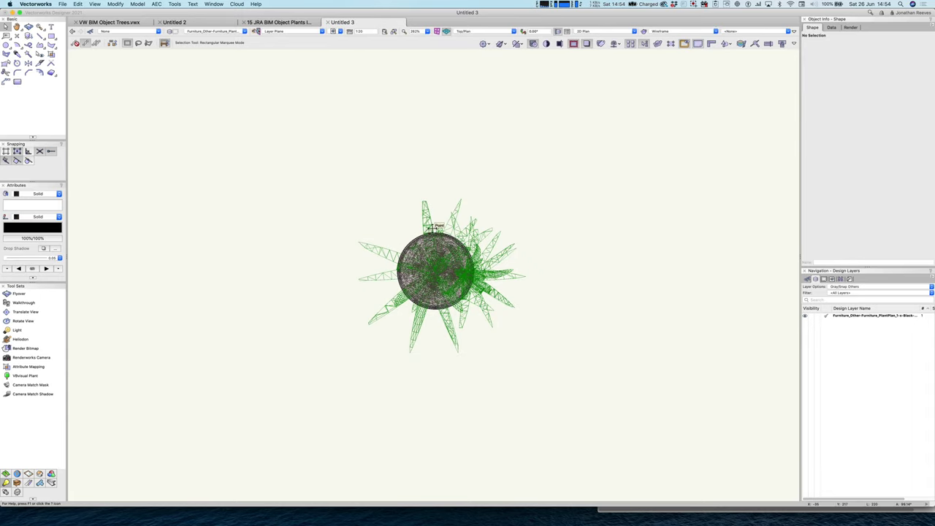
pyautogui.press('KP_5')
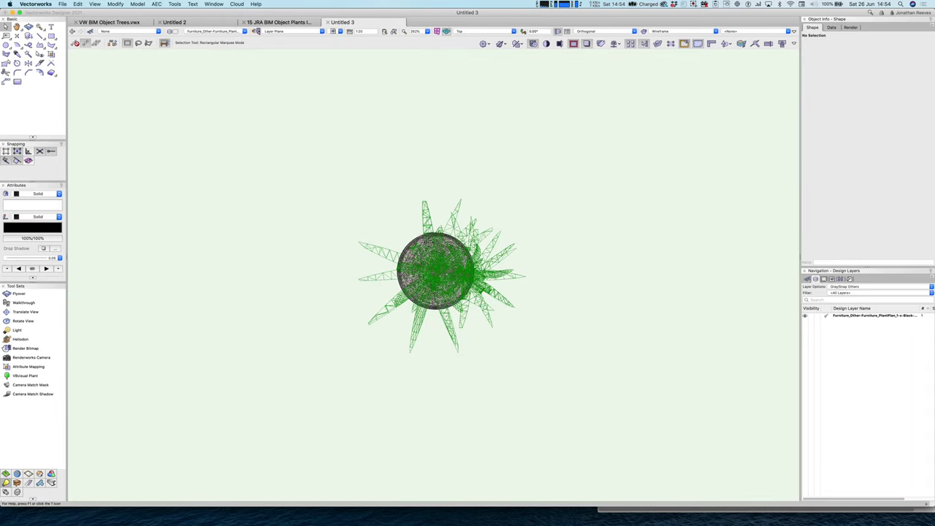
pyautogui.click(671, 33)
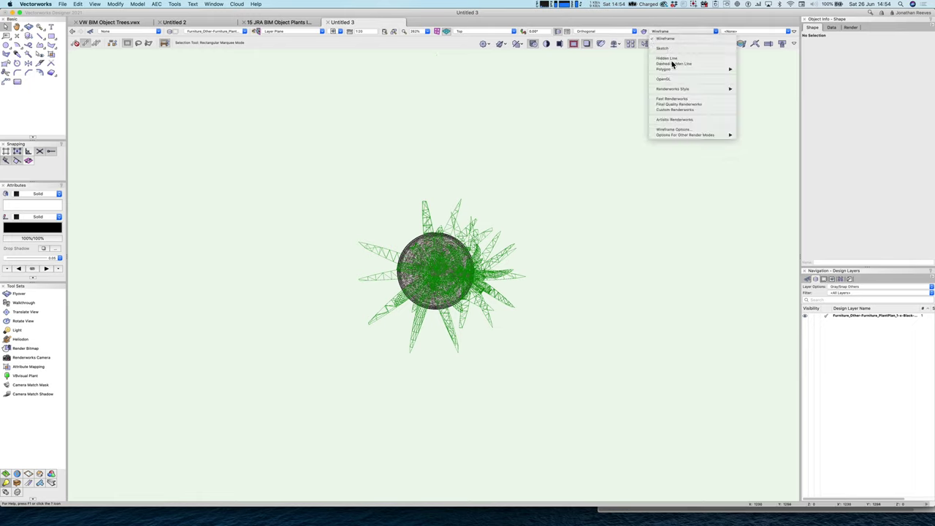
pyautogui.click(670, 78)
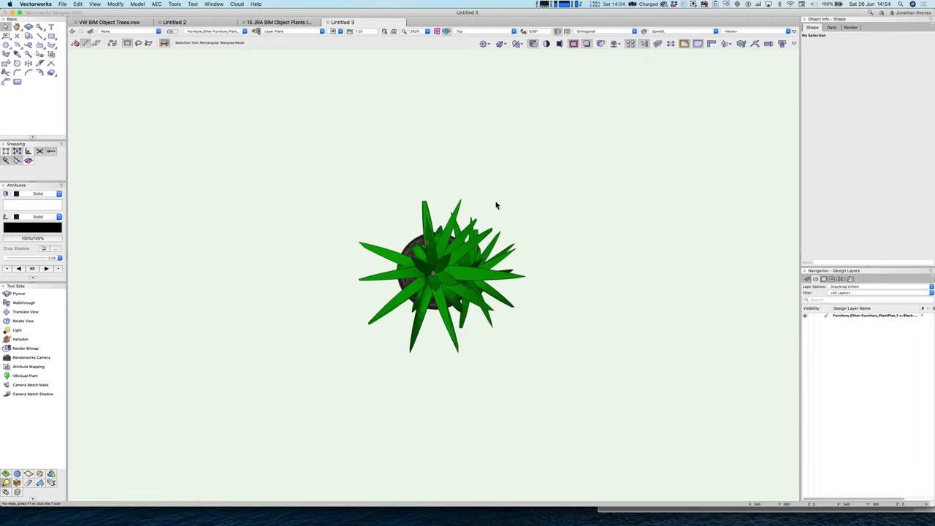
pyautogui.click(588, 33)
pyautogui.click(587, 33)
pyautogui.click(501, 33)
pyautogui.click(504, 178)
pyautogui.press('super+5')
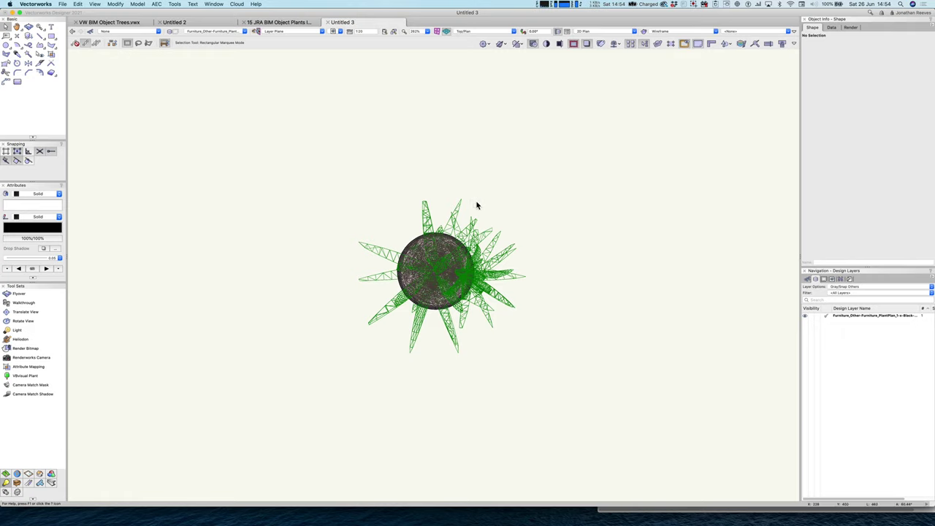
pyautogui.click(351, 32)
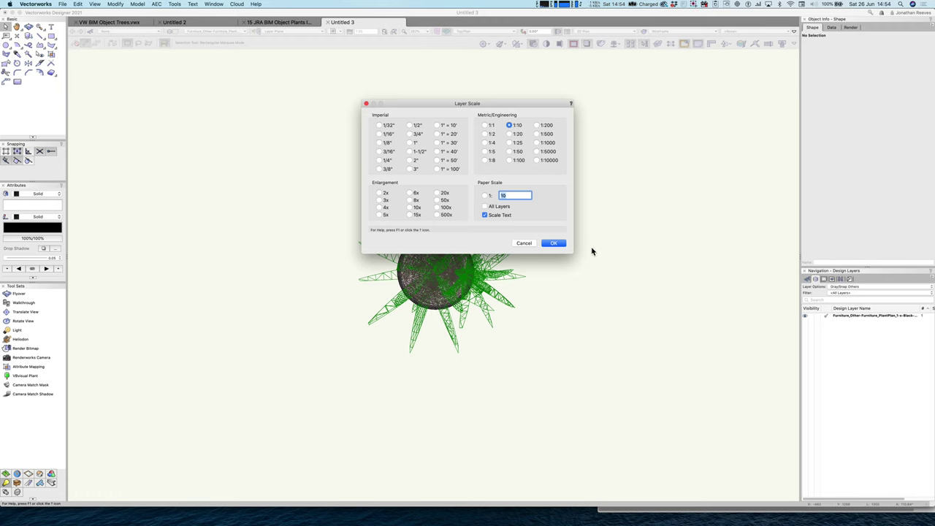
# Apply a 1:10 design layer scale and select the Spiky Plant 1 symbol
pyautogui.click(553, 244)
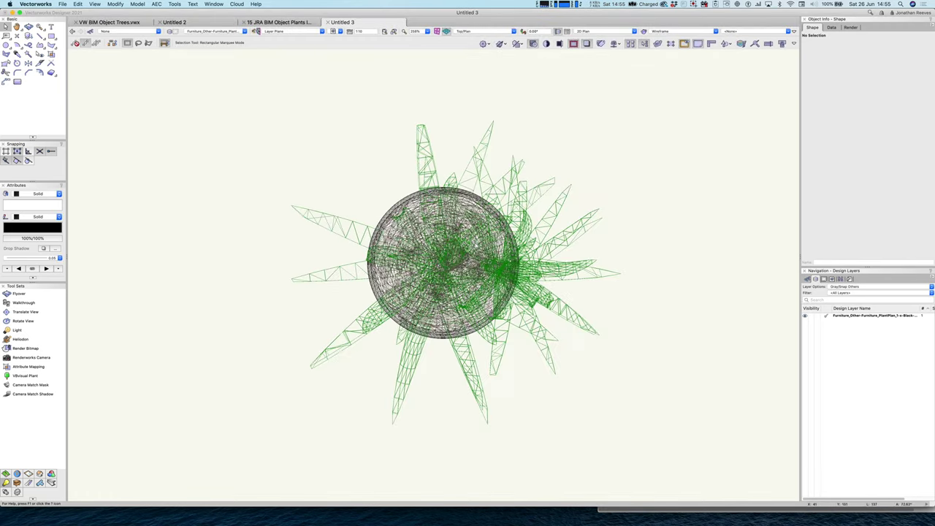
pyautogui.click(431, 257)
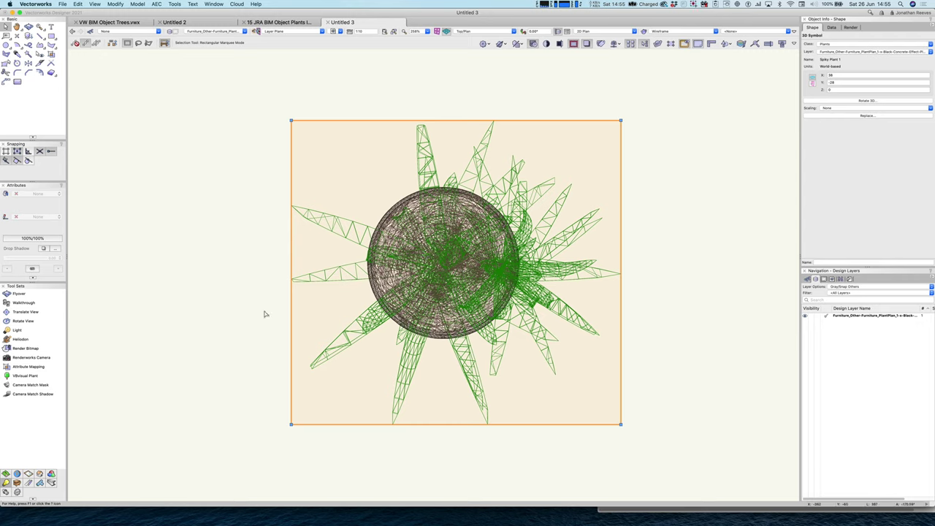
# Render a 300 DPI OpenGL bitmap of the plant plan with alpha transparency
pyautogui.click(29, 349)
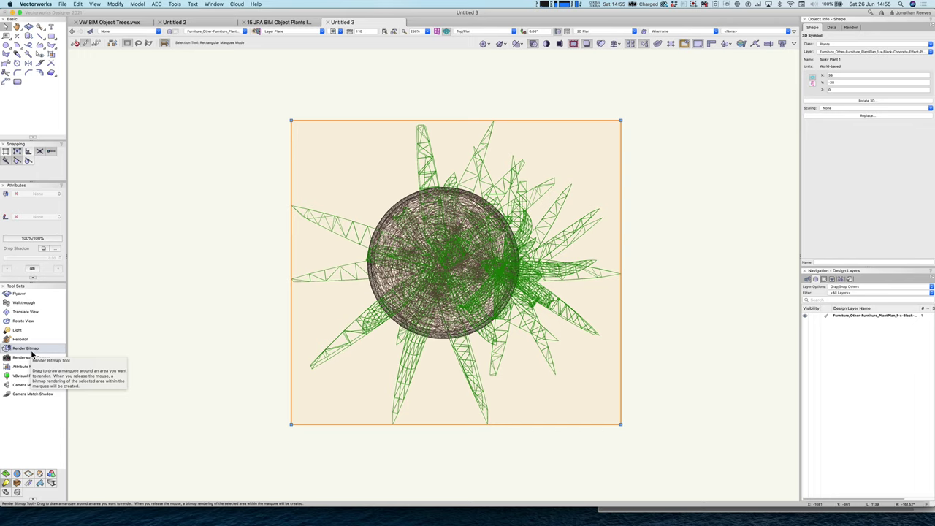
pyautogui.click(33, 351)
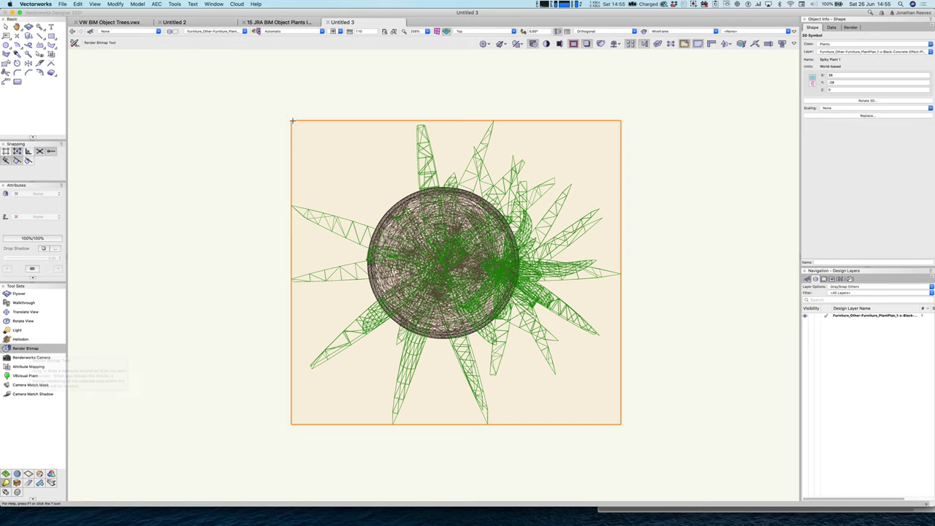
pyautogui.moveTo(292, 121)
pyautogui.mouseDown()
pyautogui.moveTo(457, 266)
pyautogui.moveTo(630, 443)
pyautogui.mouseUp()
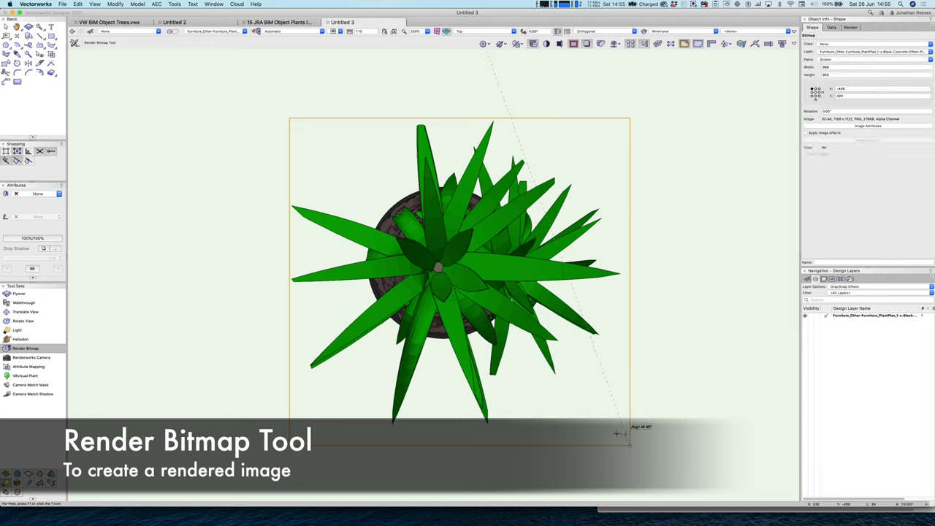
pyautogui.press('Delete')
pyautogui.click(74, 44)
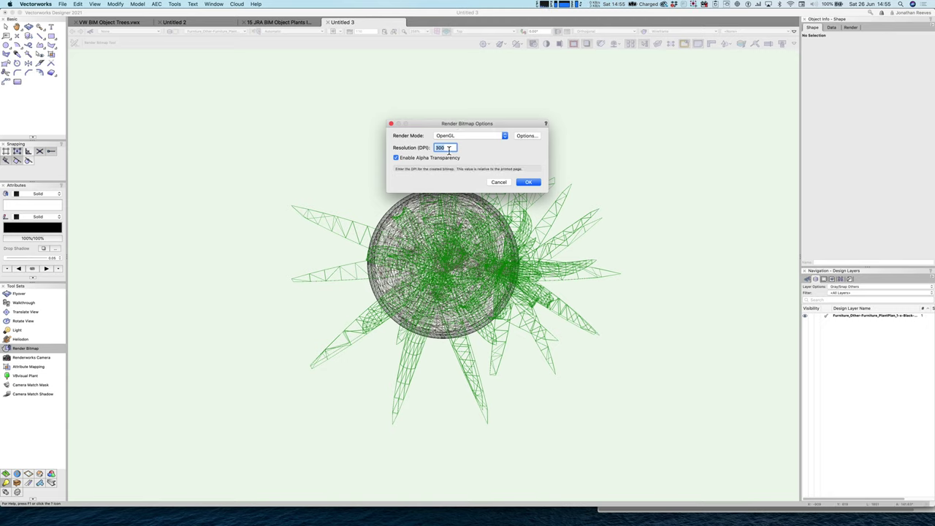
pyautogui.click(530, 182)
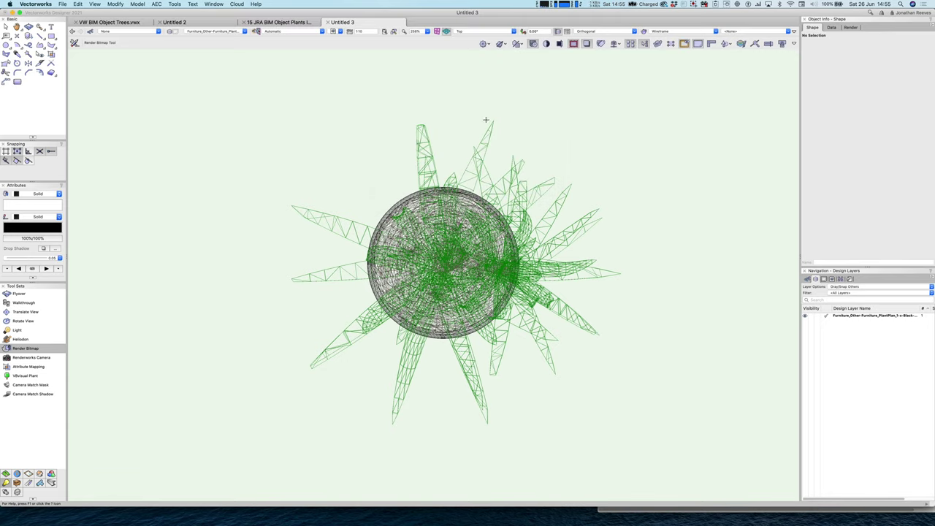
pyautogui.click(283, 118)
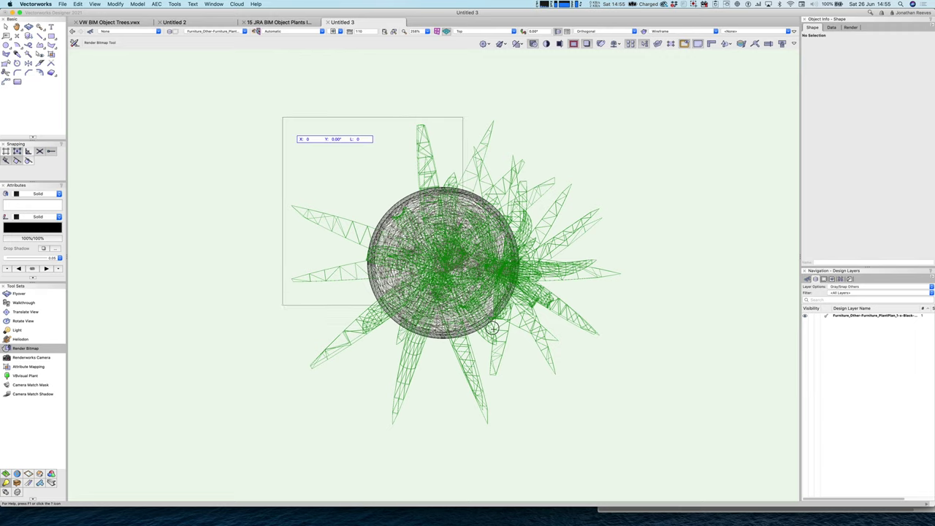
pyautogui.click(623, 429)
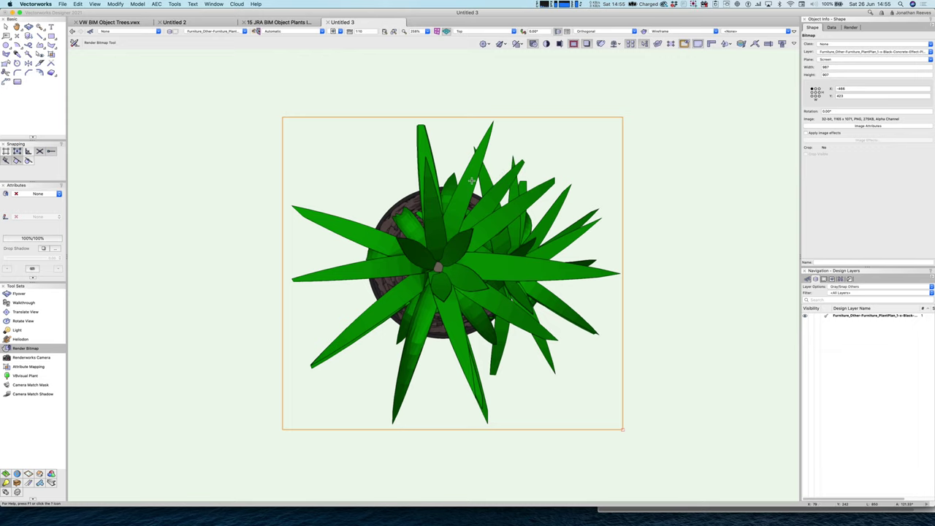
# Cut the rendered bitmap and open Spiky Plant 1's 2D component for editing
pyautogui.click(82, 4)
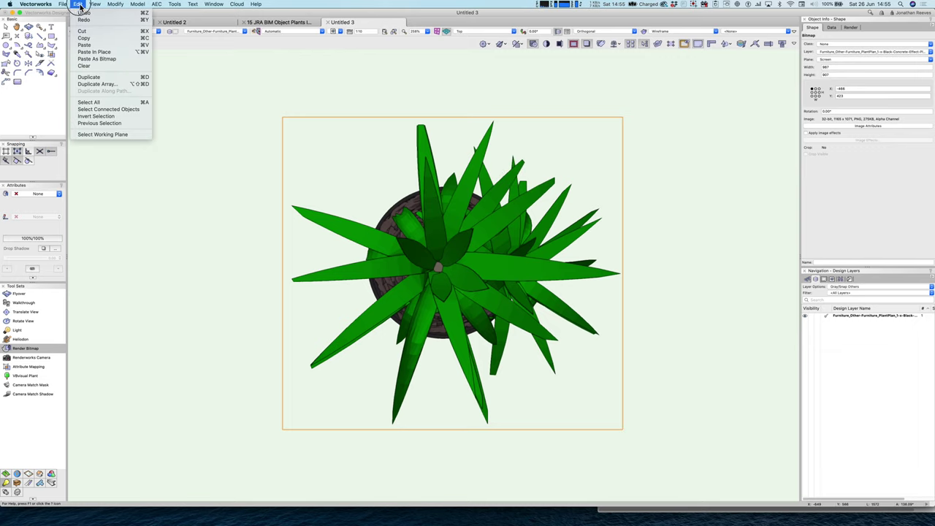
pyautogui.click(84, 65)
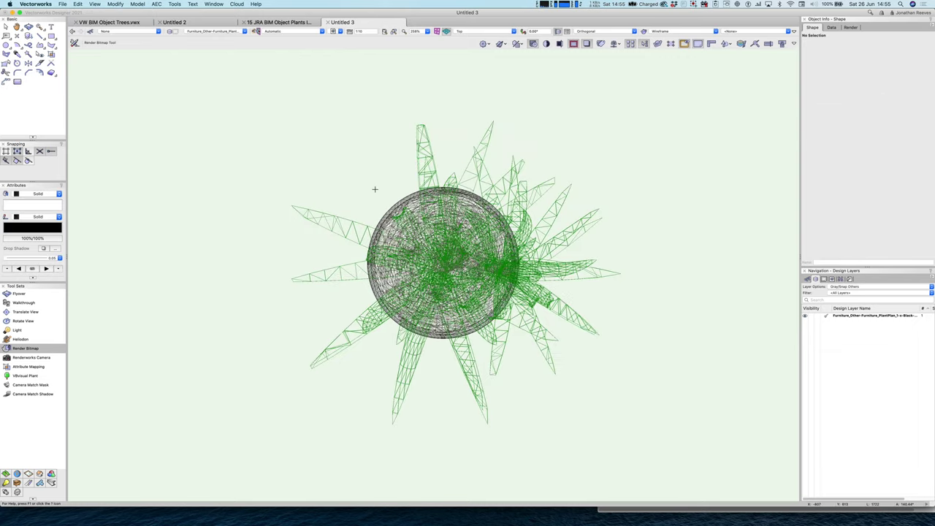
pyautogui.press('x')
pyautogui.doubleClick(468, 246)
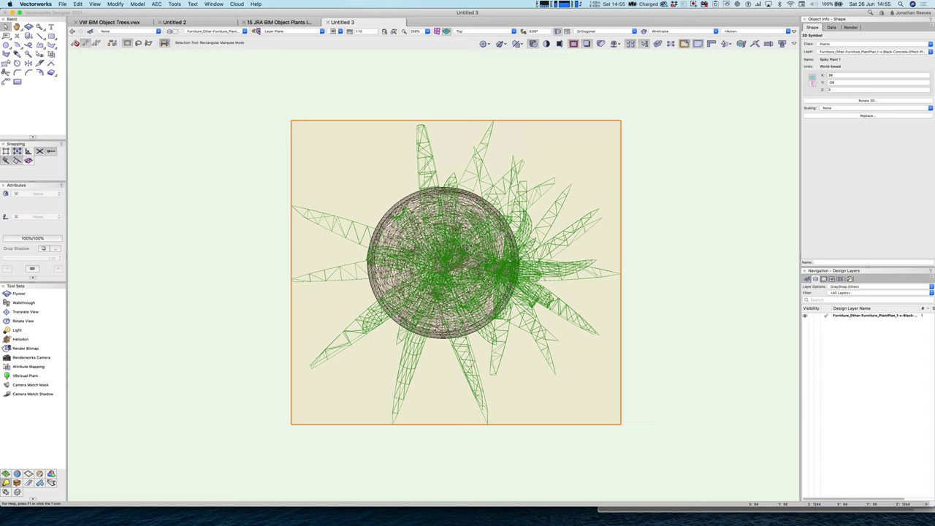
pyautogui.click(394, 138)
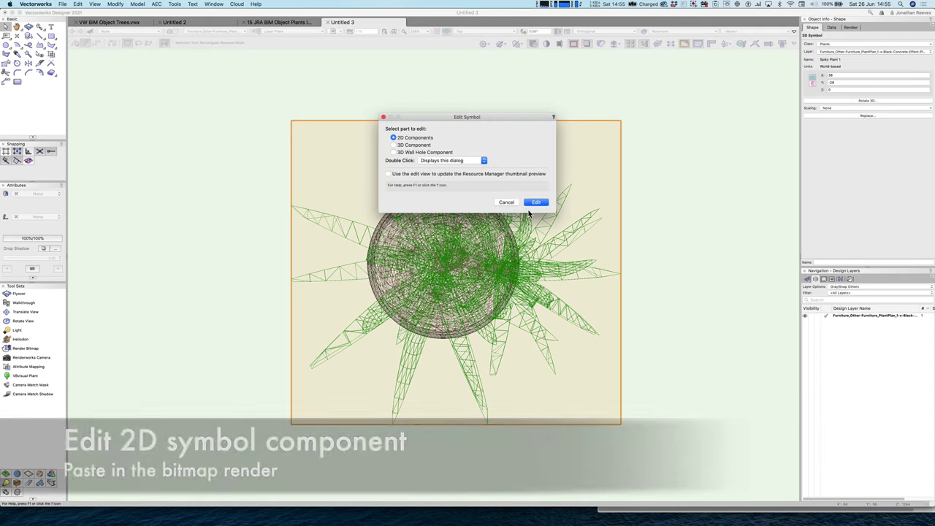
pyautogui.click(535, 203)
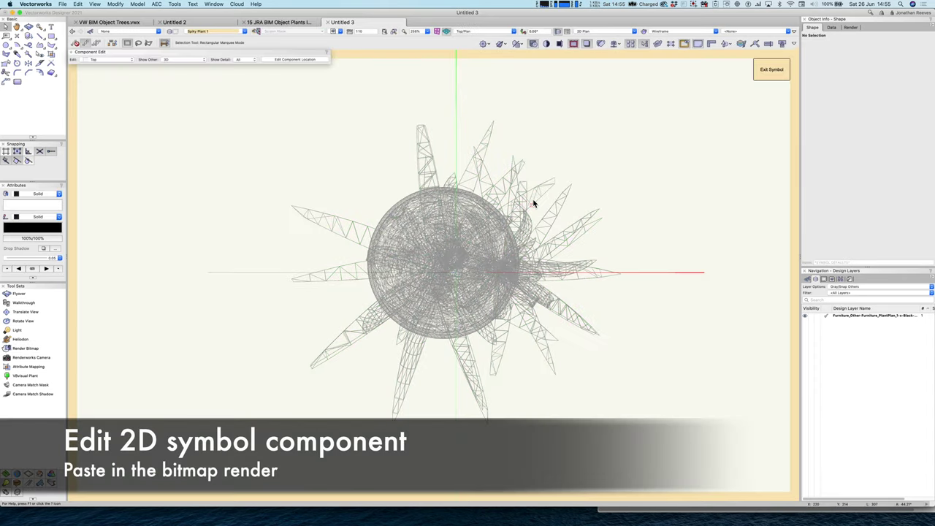
# Paste the bitmap into the symbol and nudge it into alignment over the plant
pyautogui.press('super+v')
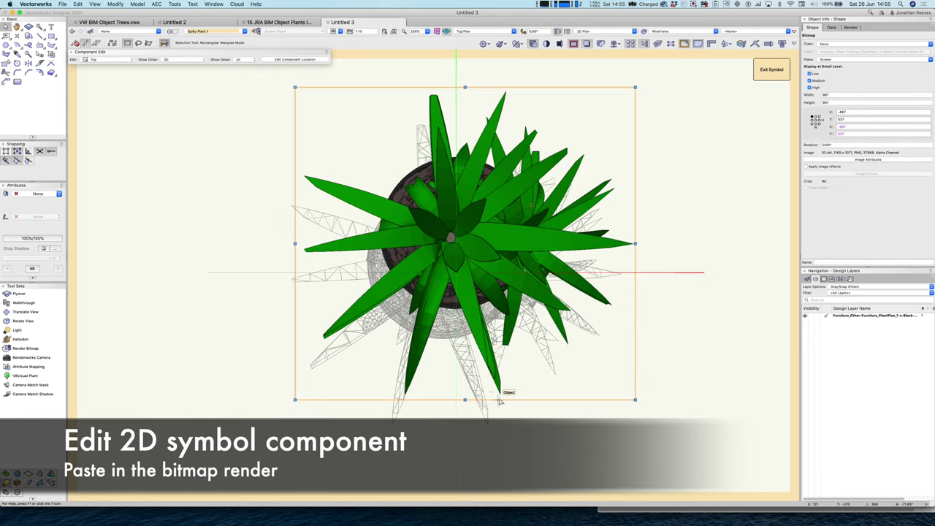
pyautogui.scroll(3, 500, 401)
pyautogui.moveTo(500, 401); pyautogui.dragTo(483, 437)
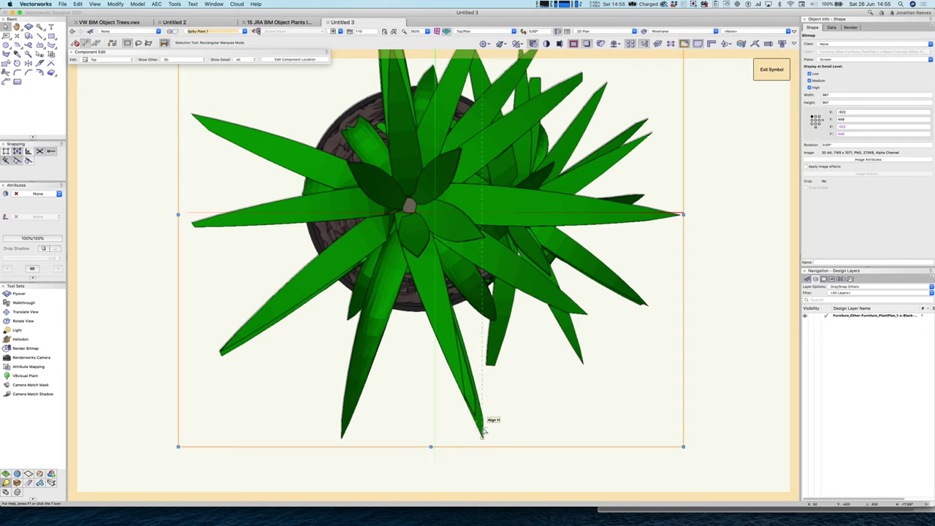
pyautogui.press('Left')
pyautogui.press('Left')
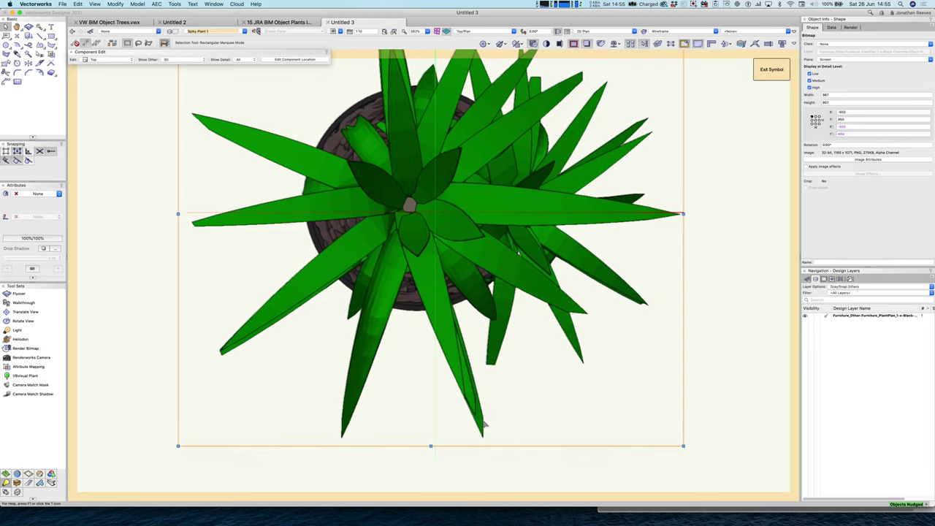
pyautogui.press('Up')
pyautogui.press('Up')
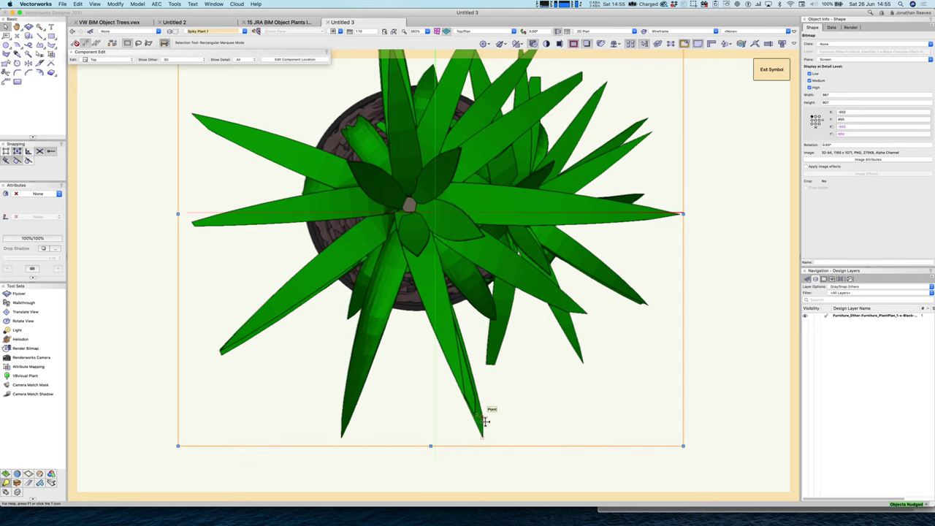
# Put the plan bitmap into a new Symbol-Graphic class and exit the symbol editor
pyautogui.click(830, 46)
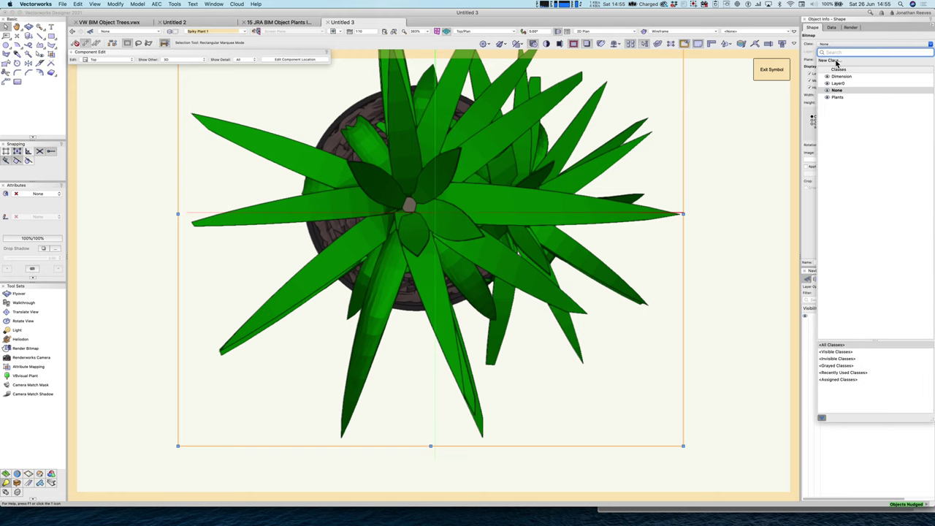
pyautogui.click(832, 63)
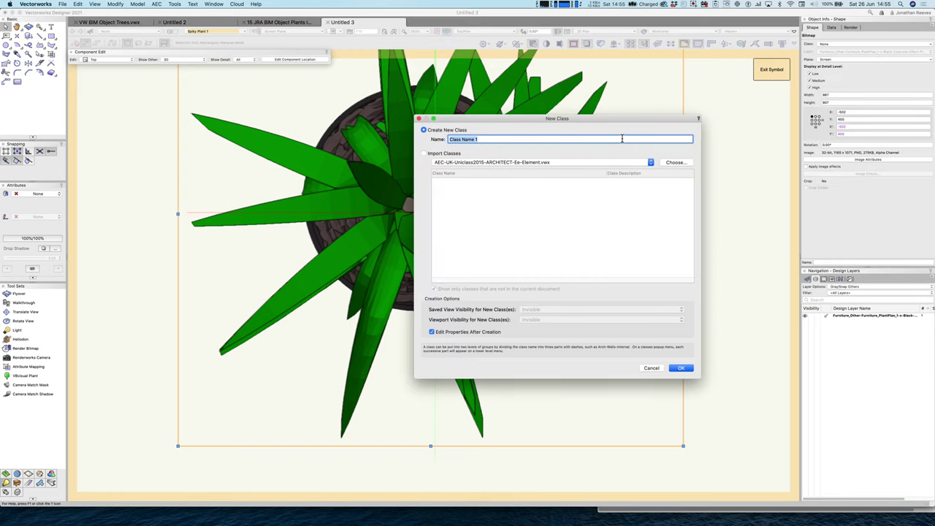
pyautogui.write('Symbol-Graphic')
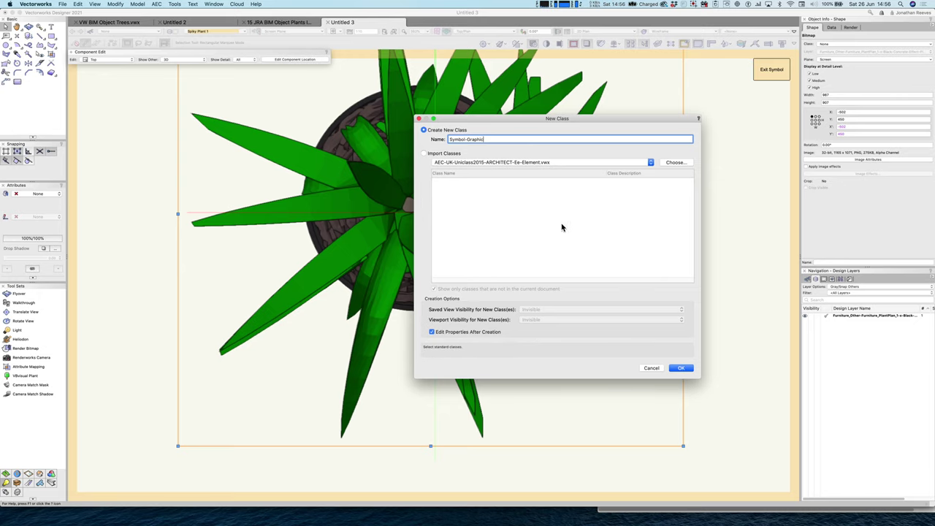
pyautogui.click(681, 367)
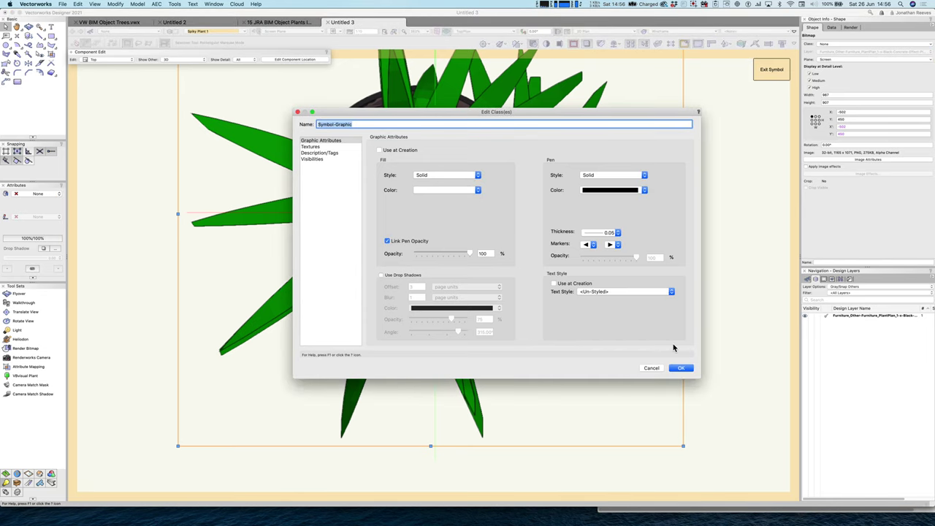
pyautogui.click(681, 368)
pyautogui.click(767, 73)
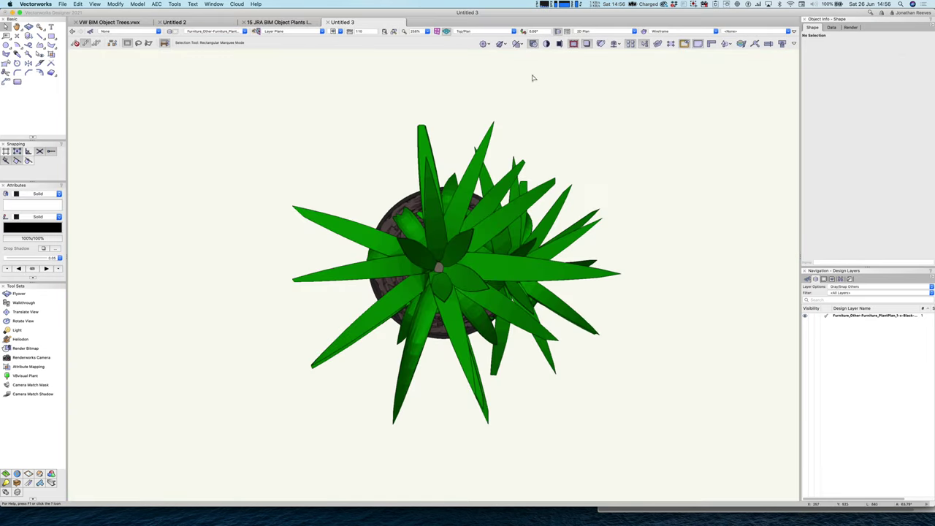
# Select the plant symbol and toggle the Symbol-Graphic class visibility off and back on
pyautogui.scroll(-5, 476, 289)
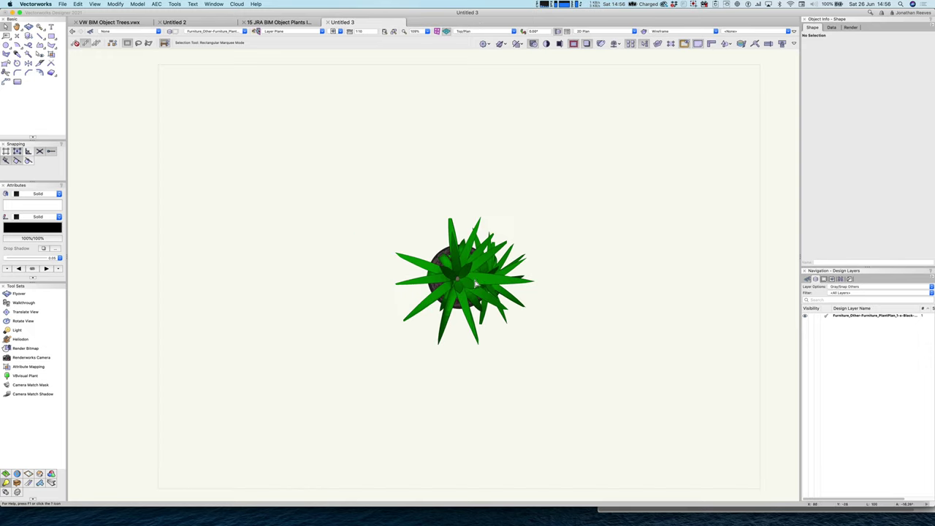
pyautogui.moveTo(474, 281); pyautogui.dragTo(353, 254)
pyautogui.scroll(2, 380, 254)
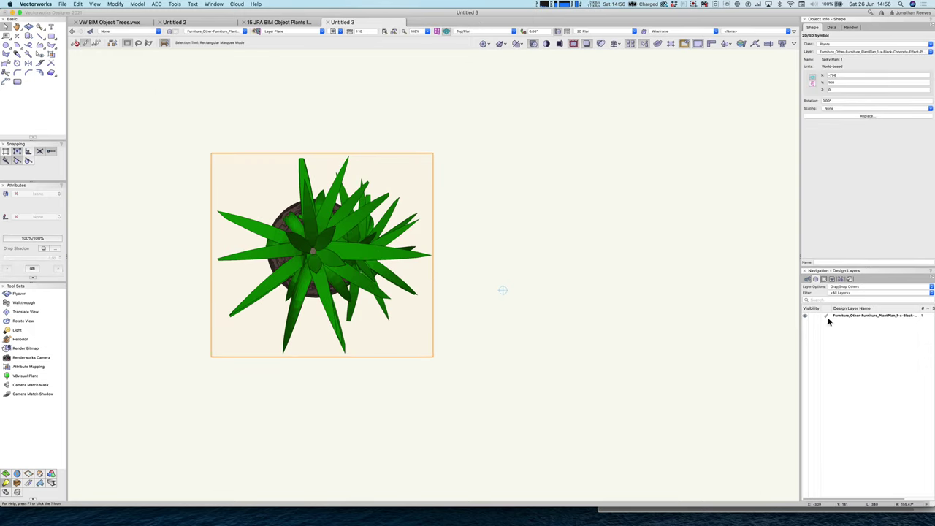
pyautogui.click(807, 280)
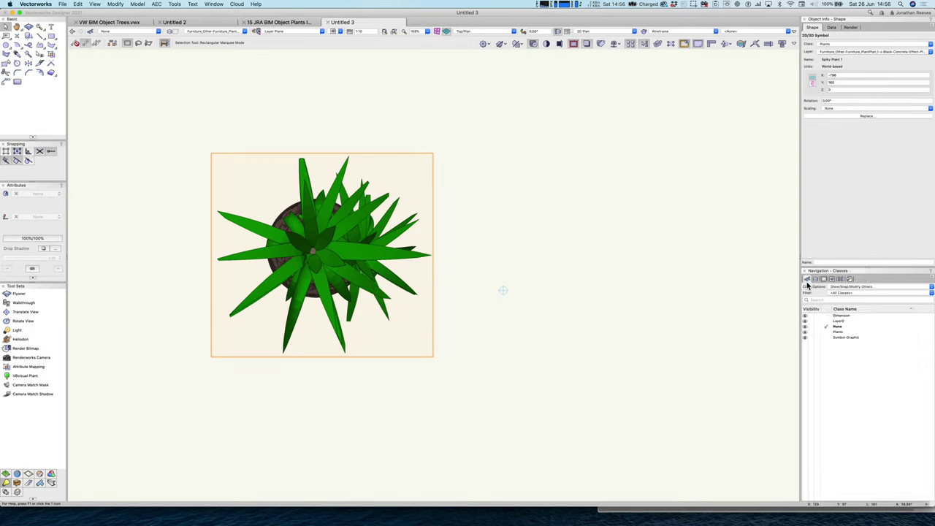
pyautogui.click(812, 338)
pyautogui.click(812, 339)
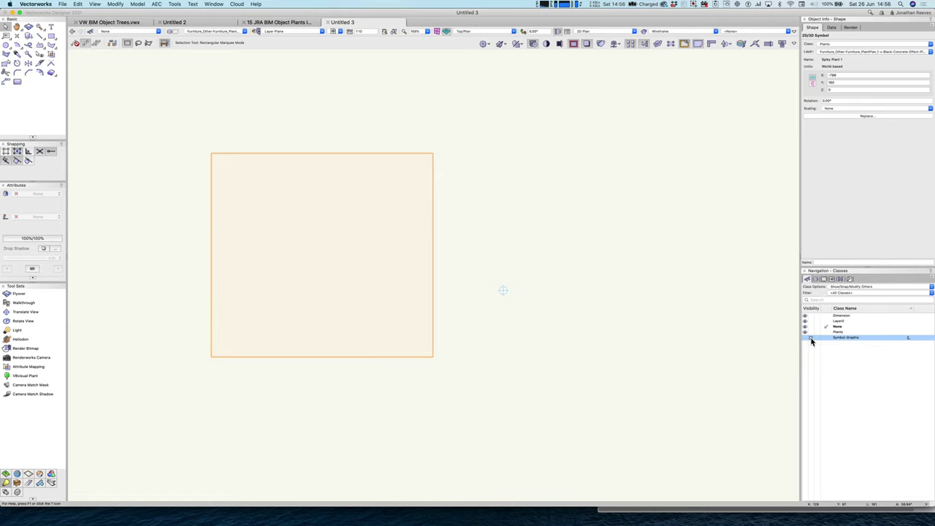
pyautogui.click(810, 340)
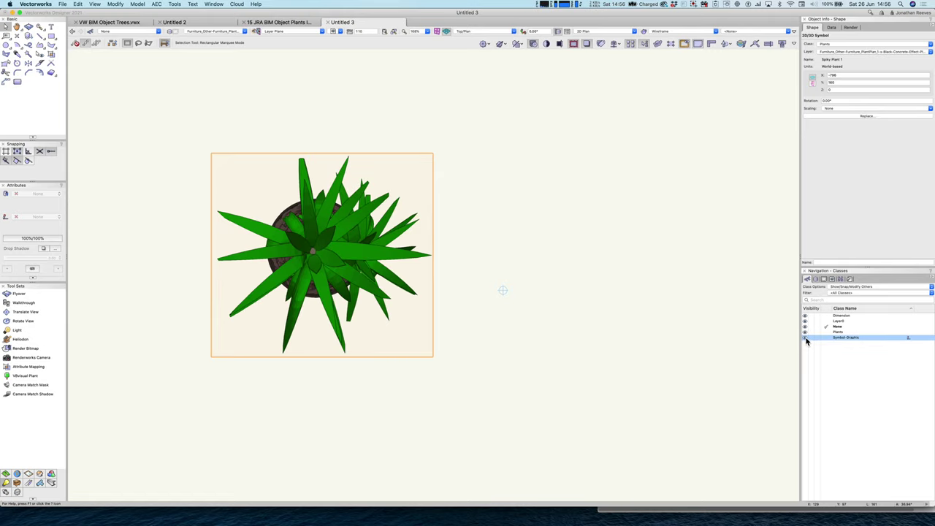
# Reopen Spiky Plant 1's 2D component and select the plant bitmap inside it
pyautogui.doubleClick(328, 239)
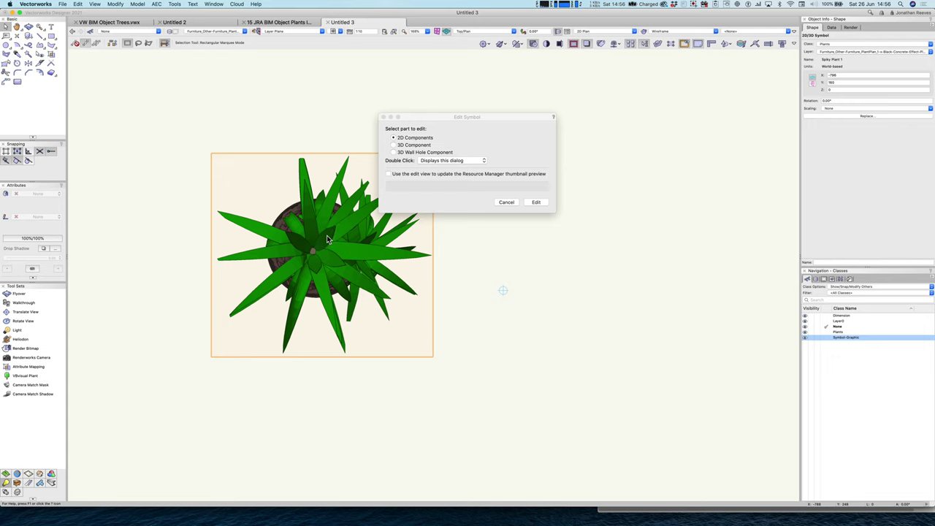
pyautogui.click(533, 201)
pyautogui.scroll(3, 464, 212)
pyautogui.click(265, 242)
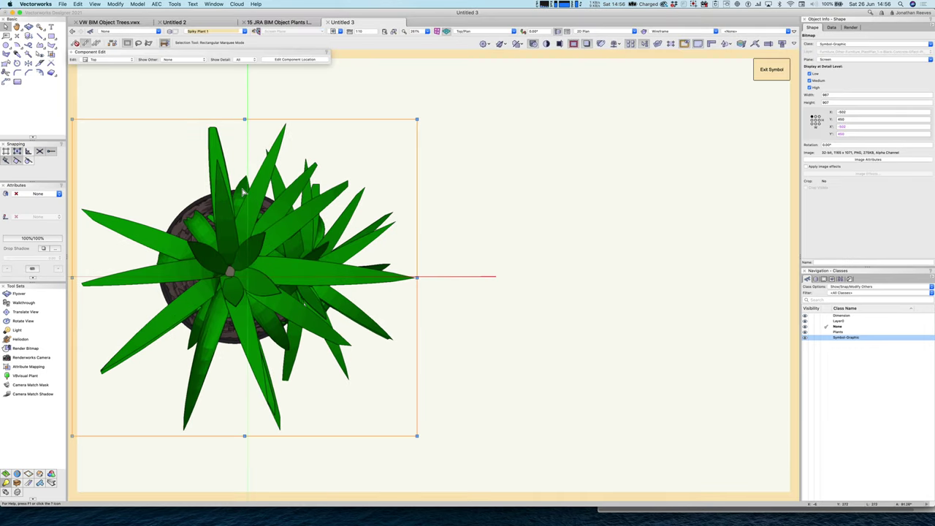
# Duplicate the plant bitmap inside the symbol, keeping the copy over the original
pyautogui.click(85, 4)
pyautogui.click(109, 56)
pyautogui.moveTo(316, 212); pyautogui.dragTo(408, 190)
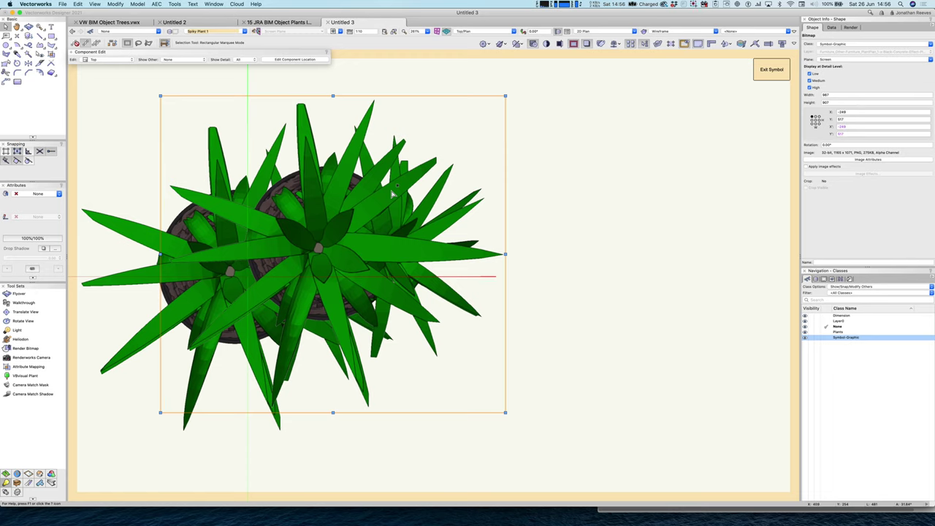
pyautogui.press('super+z')
pyautogui.press('super+4')
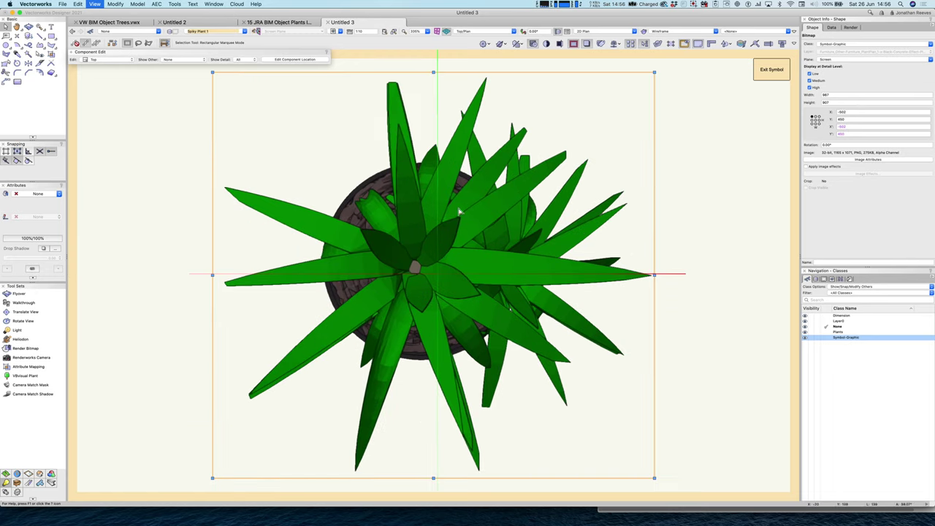
# Turn the copy grey with image effects: raise Exposure and set Saturation to minimum
pyautogui.click(807, 167)
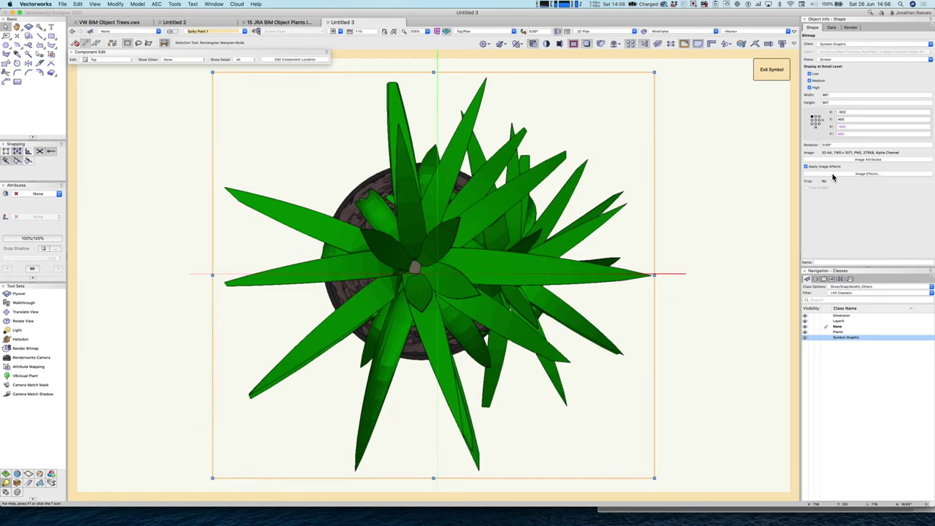
pyautogui.click(834, 175)
pyautogui.moveTo(646, 190); pyautogui.dragTo(673, 190)
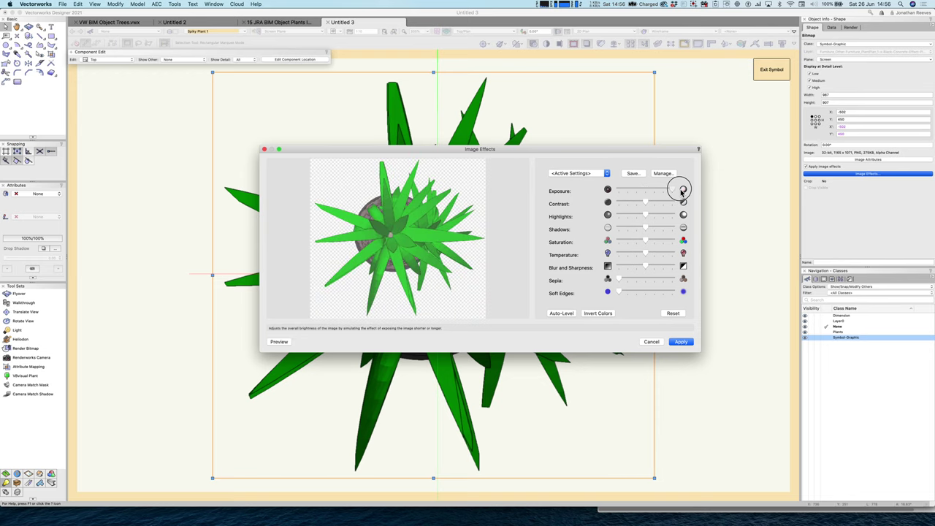
pyautogui.moveTo(647, 245); pyautogui.dragTo(619, 242)
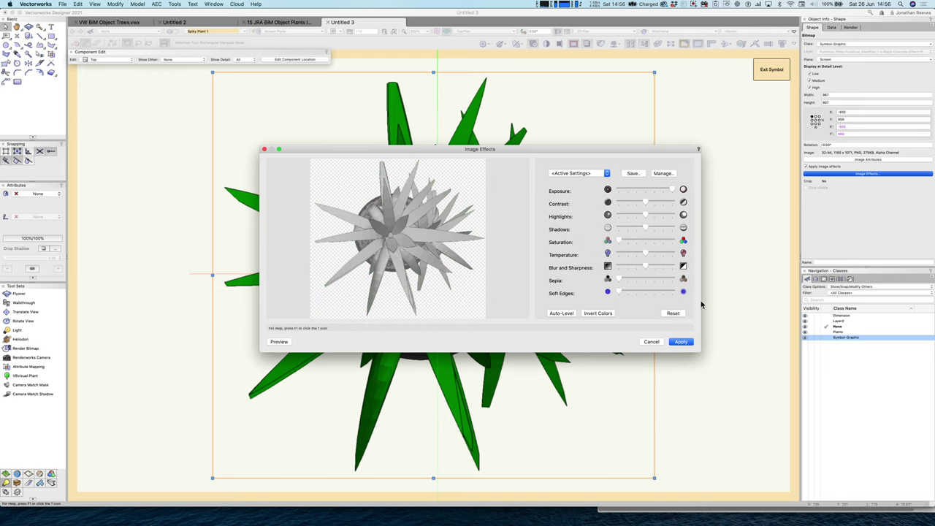
pyautogui.click(690, 343)
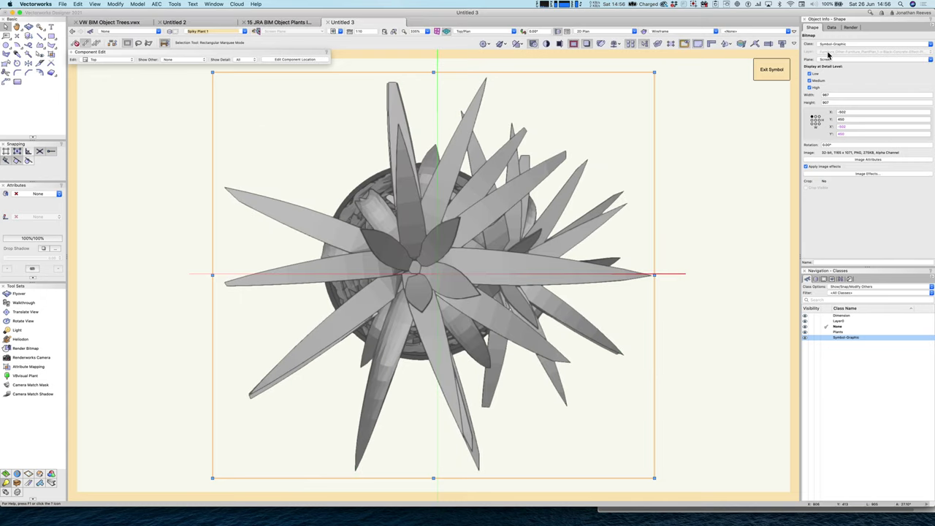
# Put the grey bitmap in a new class named Symbol-BW and exit the symbol
pyautogui.click(831, 44)
pyautogui.click(833, 62)
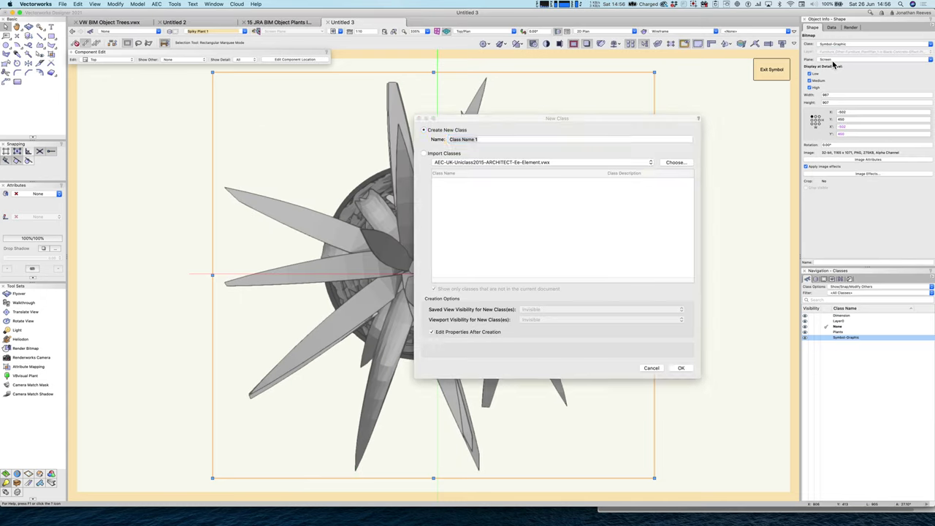
pyautogui.write('Symbol-BW')
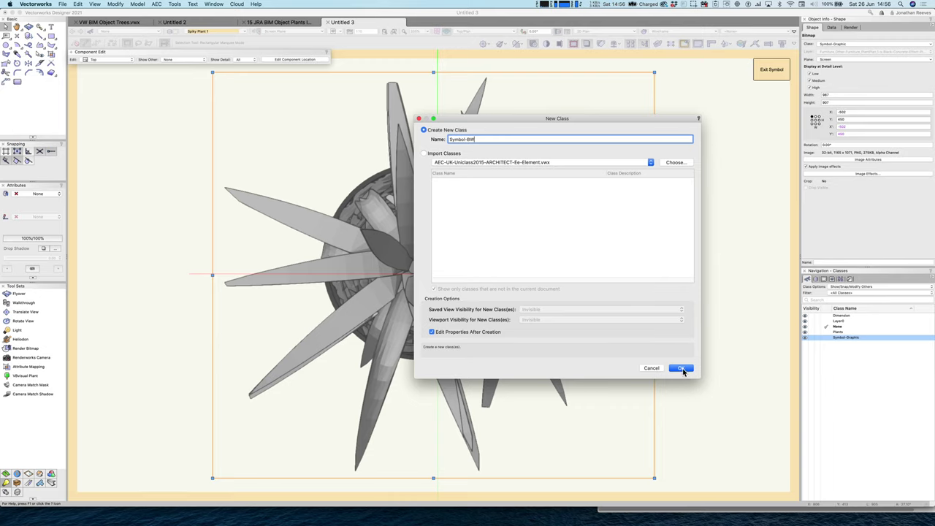
pyautogui.click(681, 368)
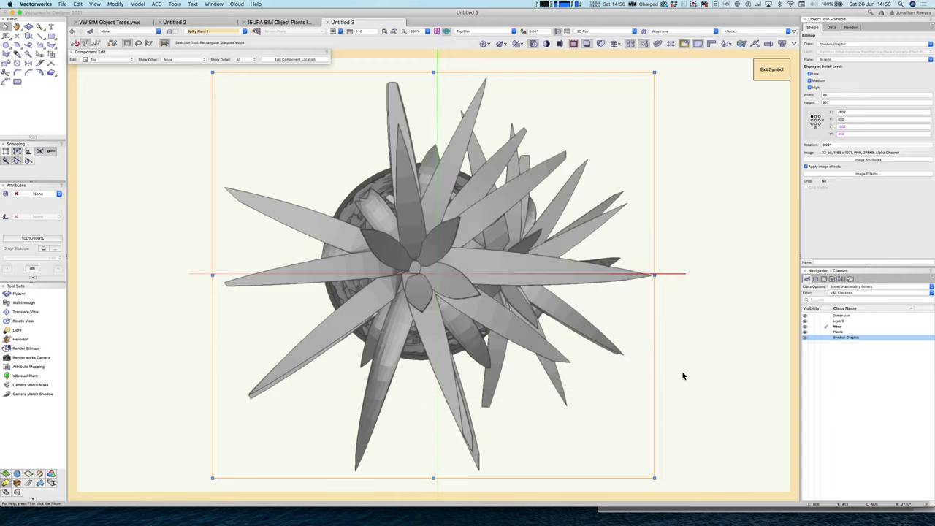
pyautogui.click(684, 368)
# Toggle Symbol-Graphic and Symbol-BW visibility to check the plant swaps between grey and green
pyautogui.click(805, 342)
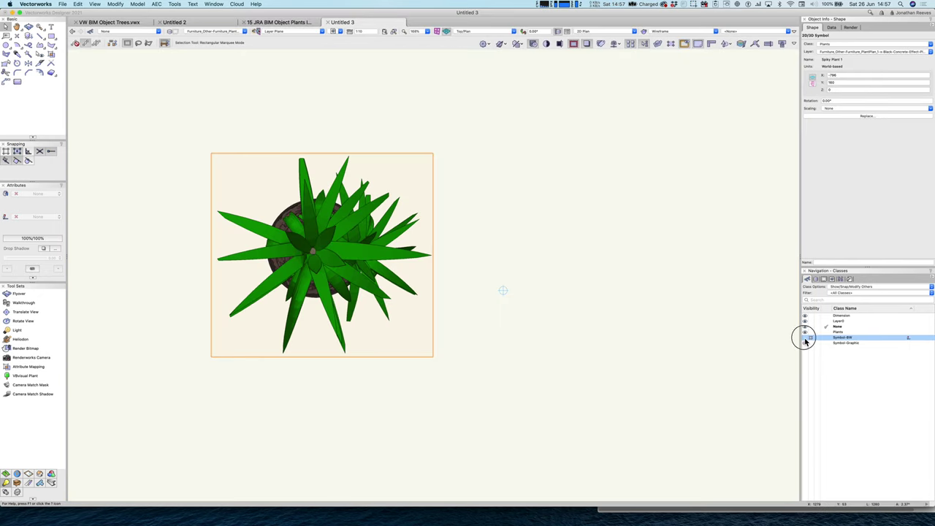
pyautogui.press('super+6')
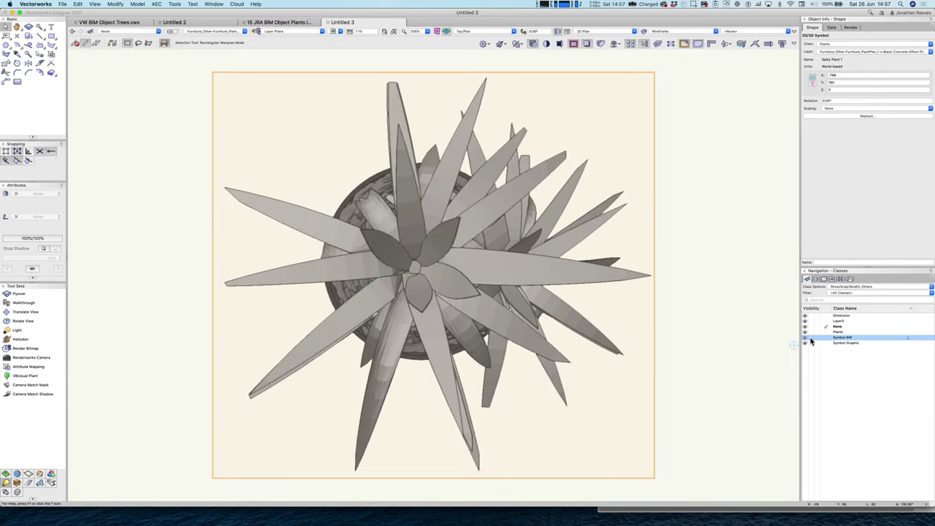
pyautogui.click(807, 338)
pyautogui.click(716, 299)
pyautogui.press('super+4')
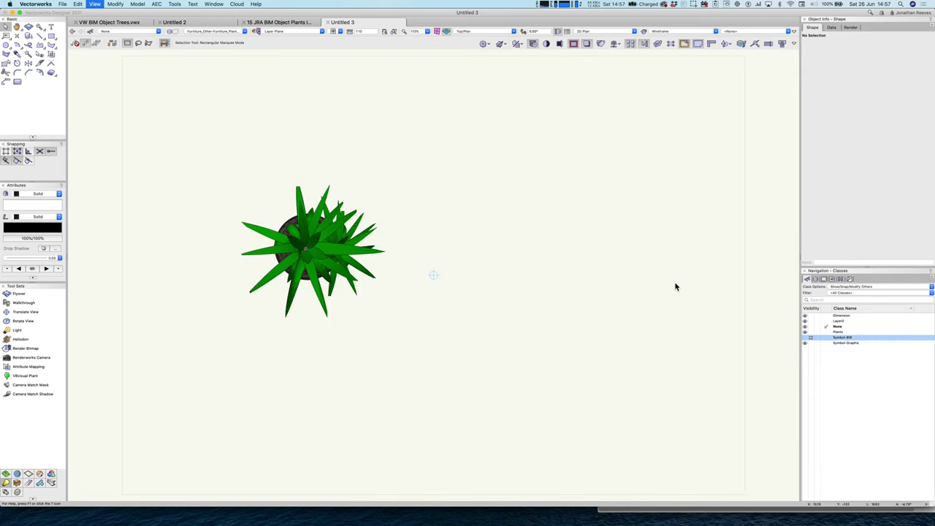
# Show the plant zoomed in, in Right Isometric view with OpenGL shaded rendering
pyautogui.press('3')
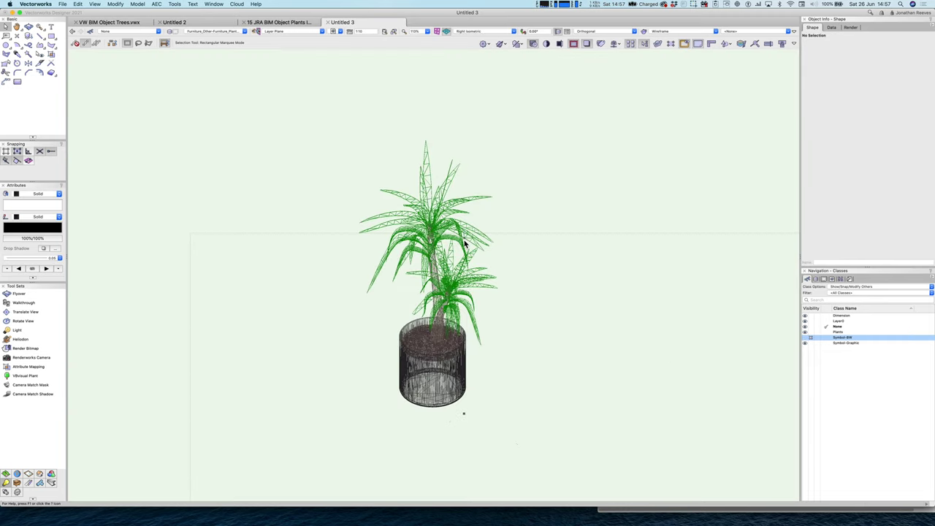
pyautogui.press('c')
pyautogui.moveTo(321, 150); pyautogui.dragTo(543, 483)
pyautogui.press('super+6')
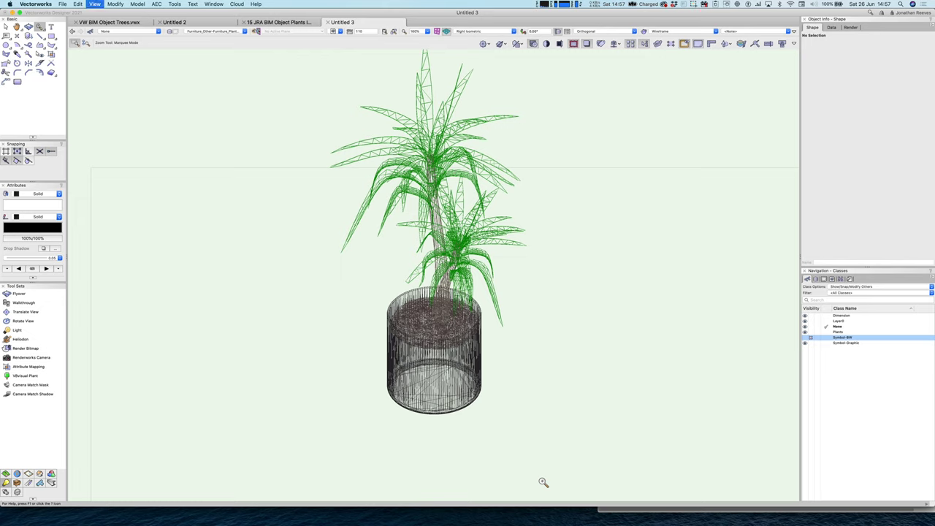
pyautogui.press('super+shift+g')
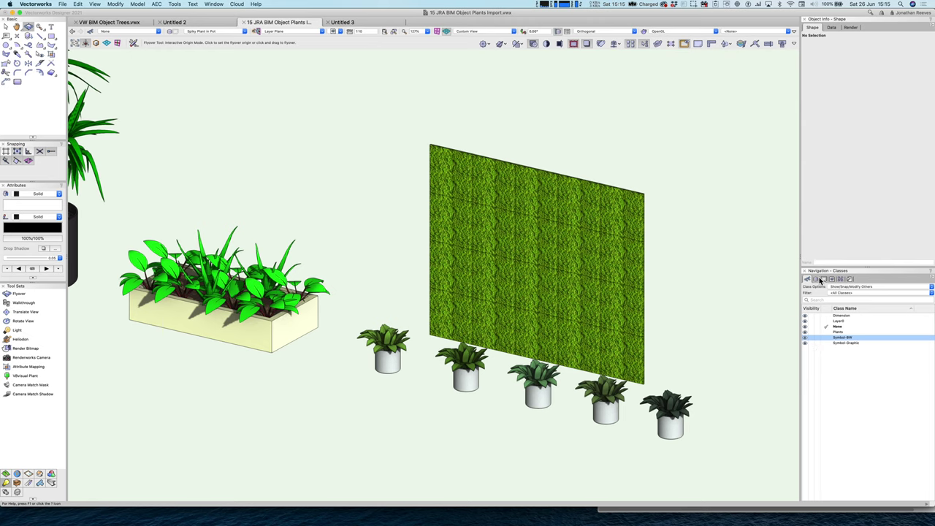
# Make the Base paving layer visible under the plants
pyautogui.click(820, 280)
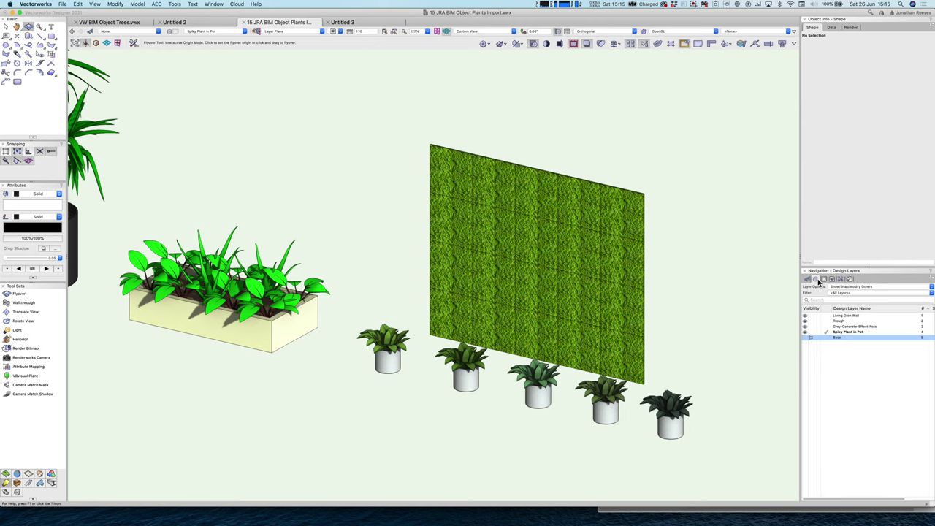
pyautogui.click(807, 338)
pyautogui.scroll(-2, 607, 286)
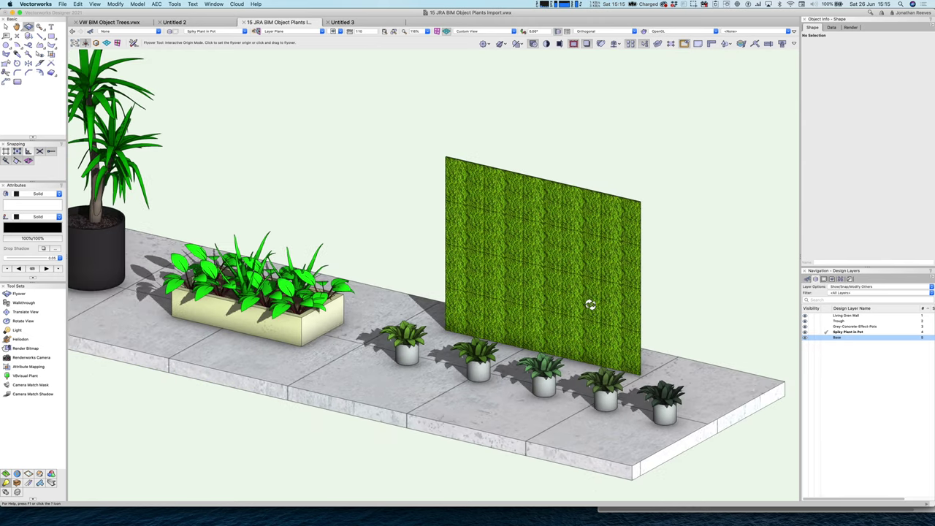
# Set Thumbnail View to Right Isometric for Plants 1–5, Planter 1 and Spiky Plant
pyautogui.press('super+r')
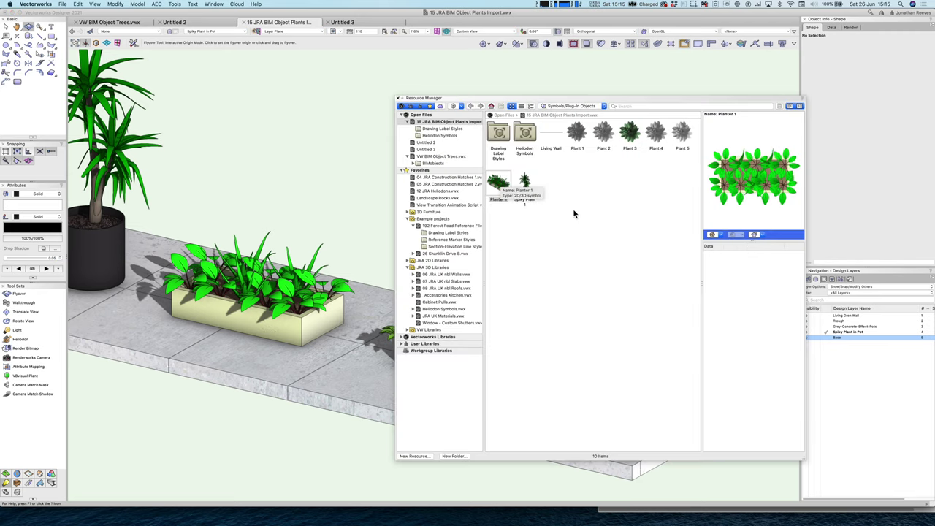
pyautogui.click(578, 231)
pyautogui.click(577, 135)
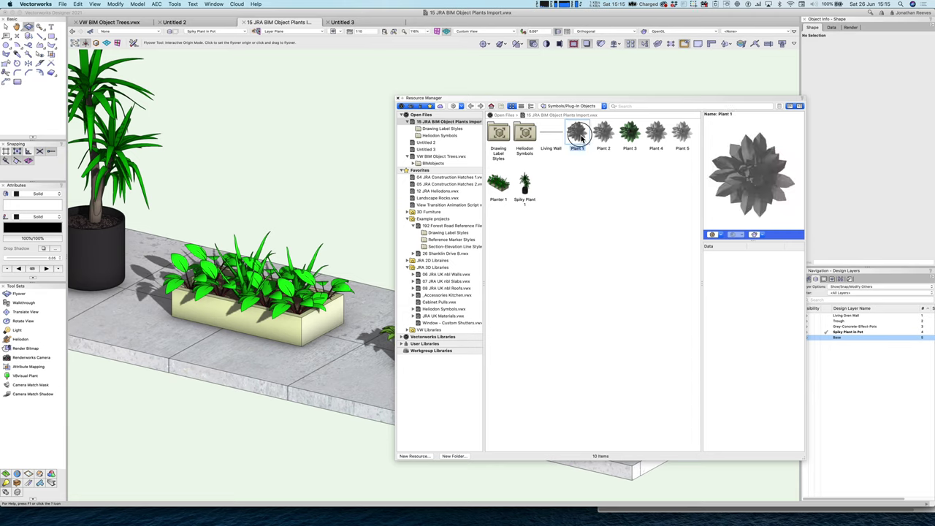
pyautogui.keyDown('shift'); pyautogui.click(681, 137); pyautogui.keyUp('shift')
pyautogui.keyDown('shift'); pyautogui.click(524, 188); pyautogui.keyUp('shift')
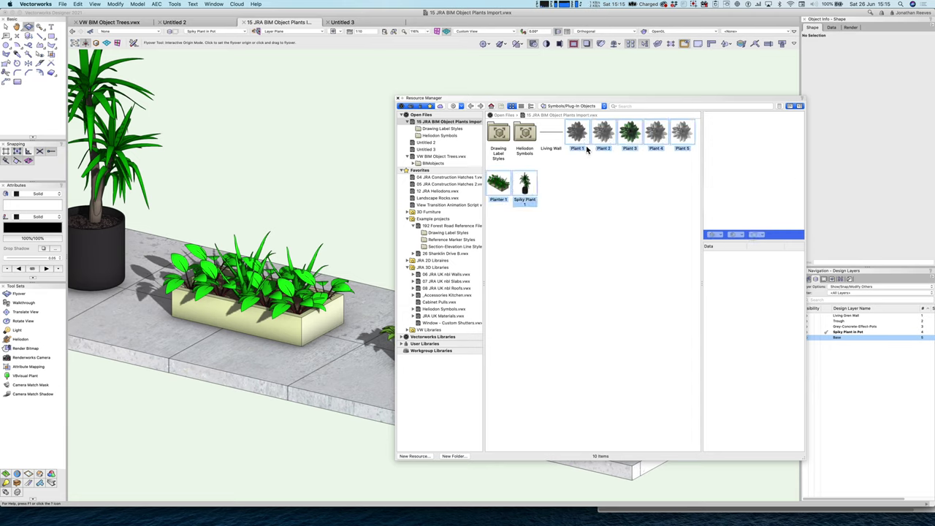
pyautogui.rightClick(577, 135)
pyautogui.moveTo(614, 205)
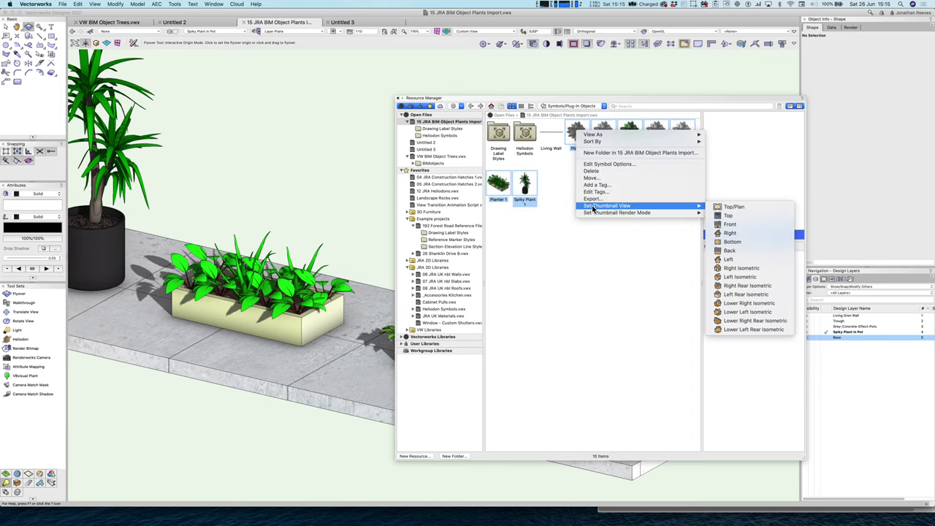
pyautogui.click(728, 269)
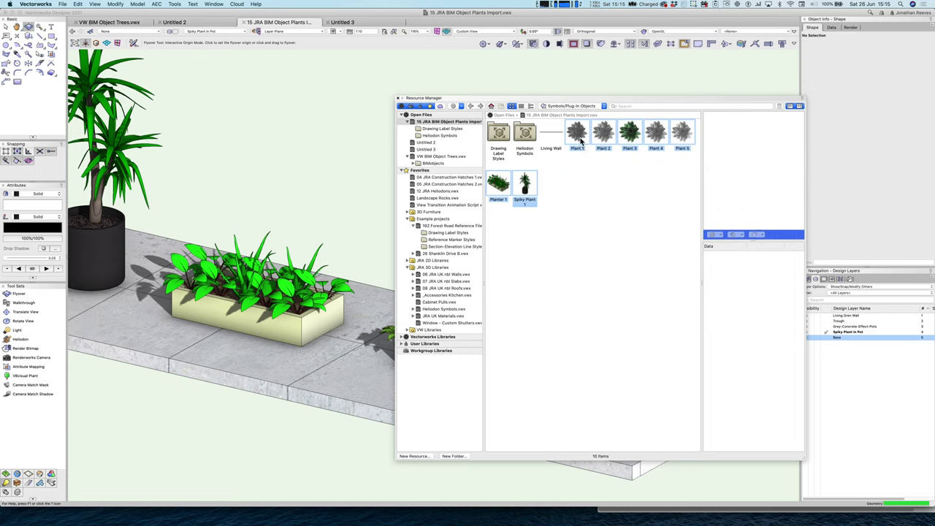
# Set the same symbols' Thumbnail Render Mode to OpenGL and preview Plants 1 and 2
pyautogui.rightClick(580, 136)
pyautogui.click(525, 188)
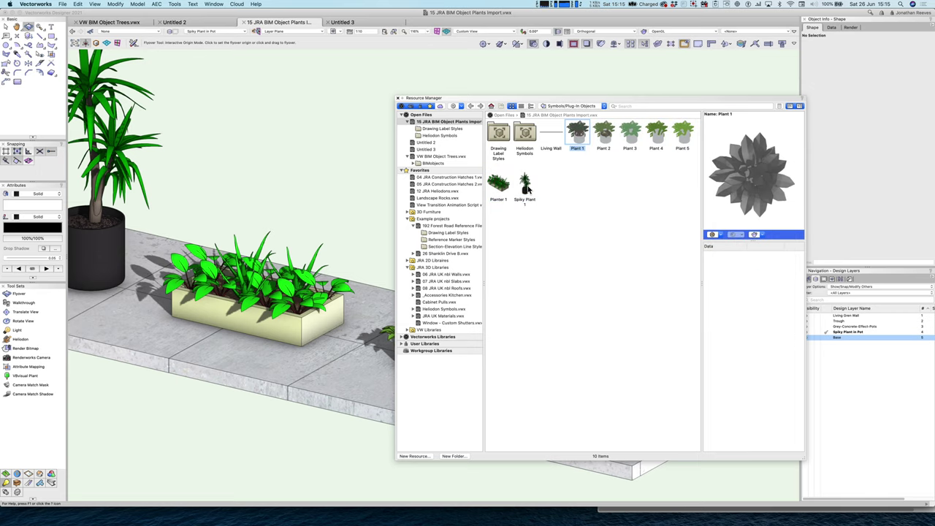
pyautogui.keyDown('shift'); pyautogui.click(525, 188); pyautogui.keyUp('shift')
pyautogui.rightClick(577, 136)
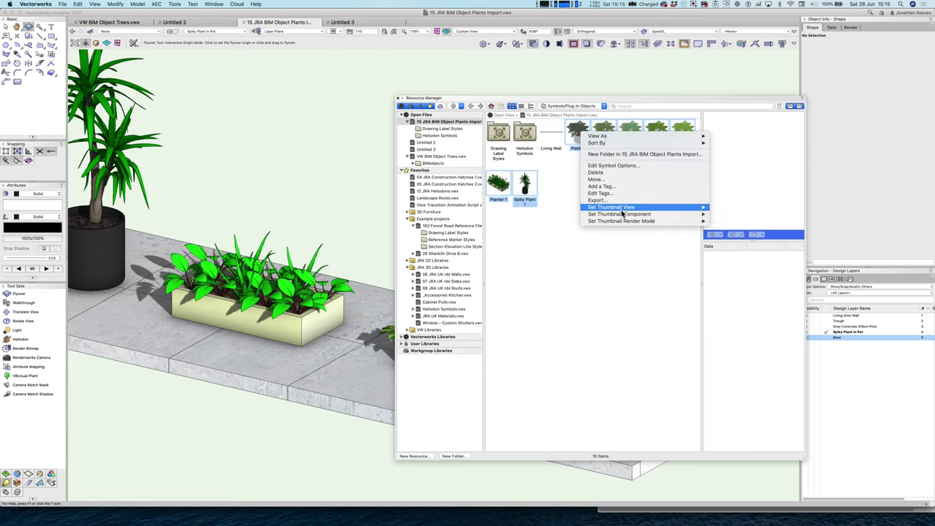
pyautogui.moveTo(627, 221)
pyautogui.click(726, 228)
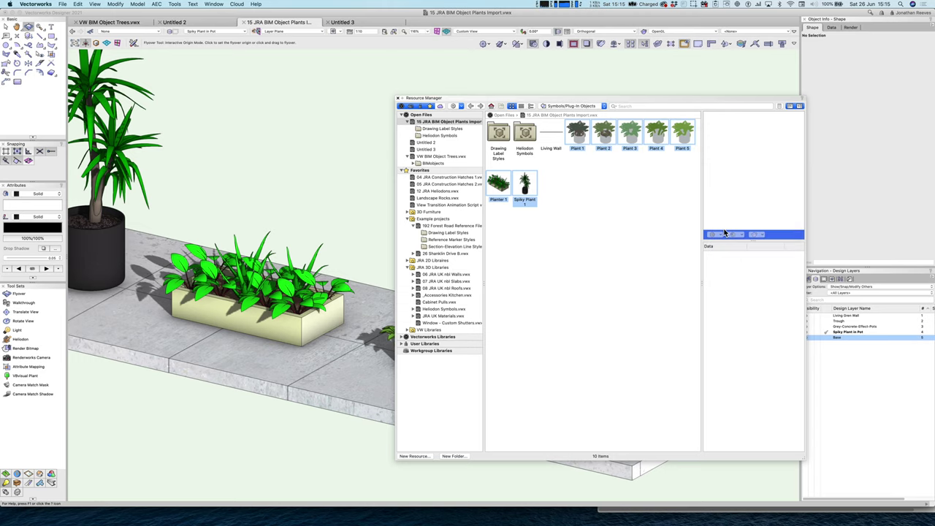
pyautogui.click(607, 135)
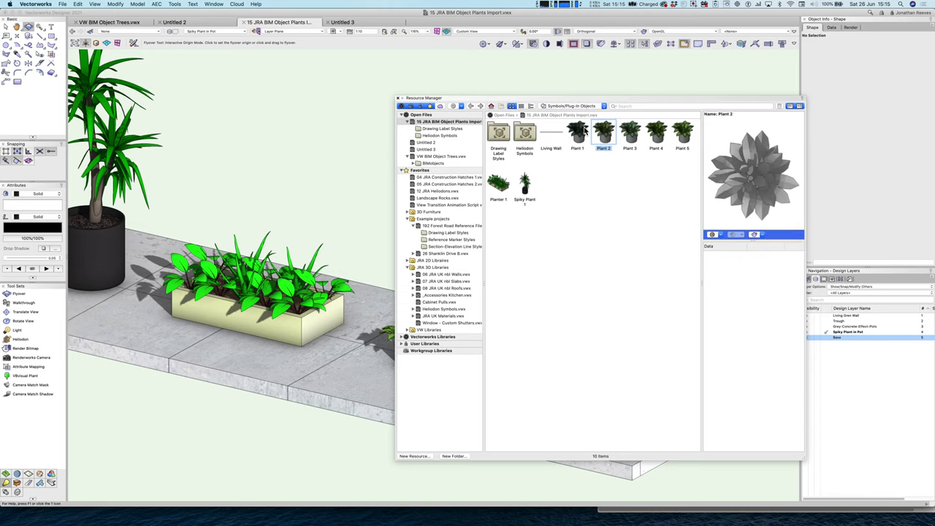
pyautogui.click(577, 136)
# Add the tag 'JRA Plants' to Plants 1–5 and Planter 1, and confirm it on Plant 1
pyautogui.keyDown('shift'); pyautogui.click(686, 138); pyautogui.keyUp('shift')
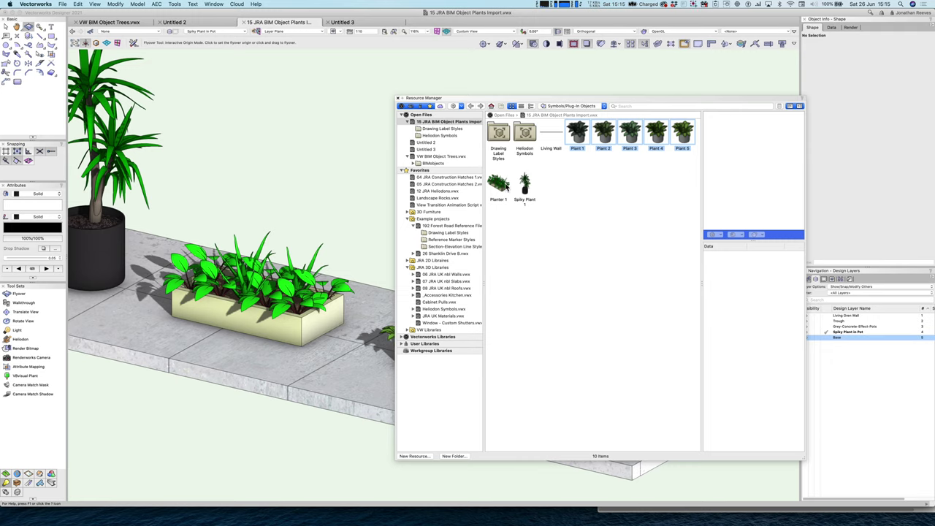
pyautogui.keyDown('shift'); pyautogui.click(501, 185); pyautogui.keyUp('shift')
pyautogui.rightClick(577, 133)
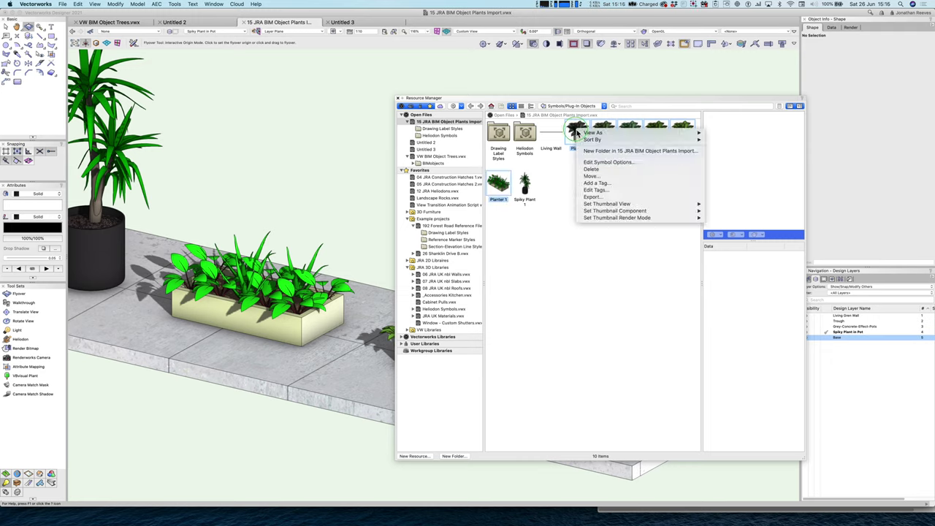
pyautogui.click(592, 183)
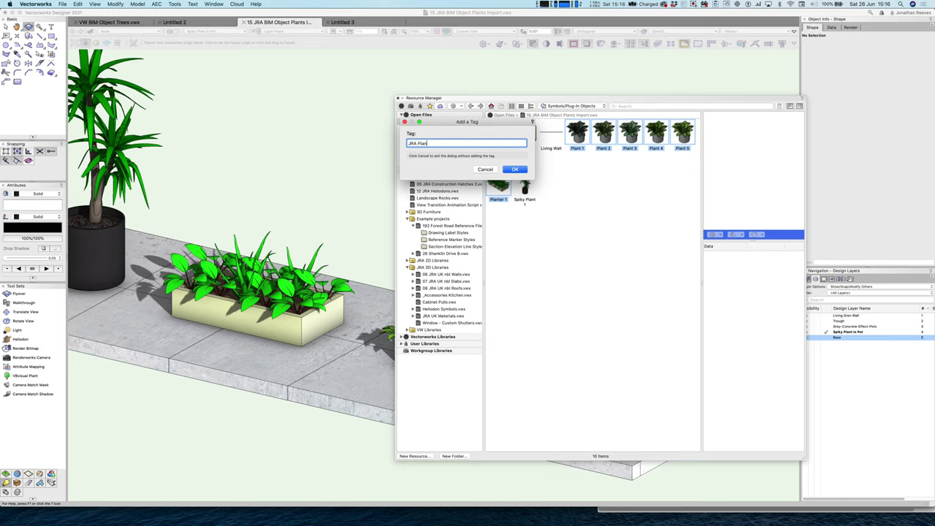
pyautogui.write('JRA Plants')
pyautogui.click(516, 170)
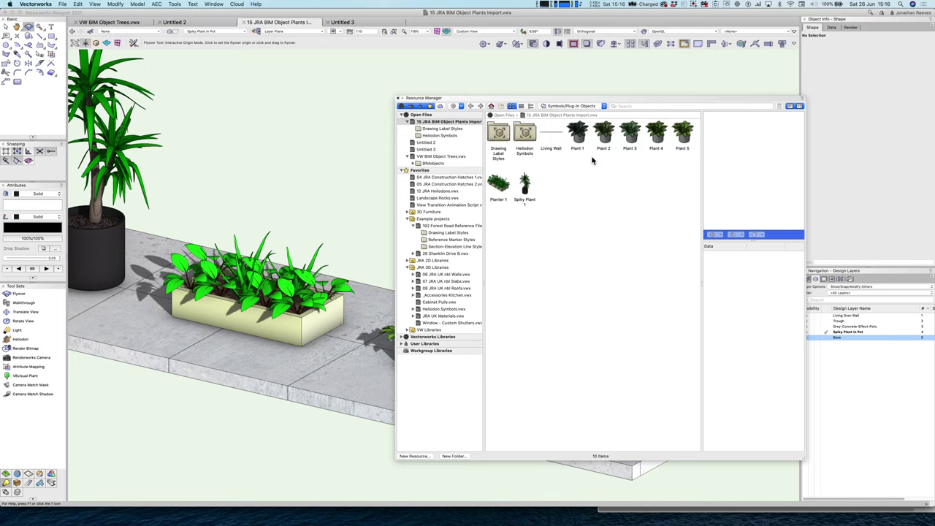
pyautogui.click(582, 139)
pyautogui.click(586, 242)
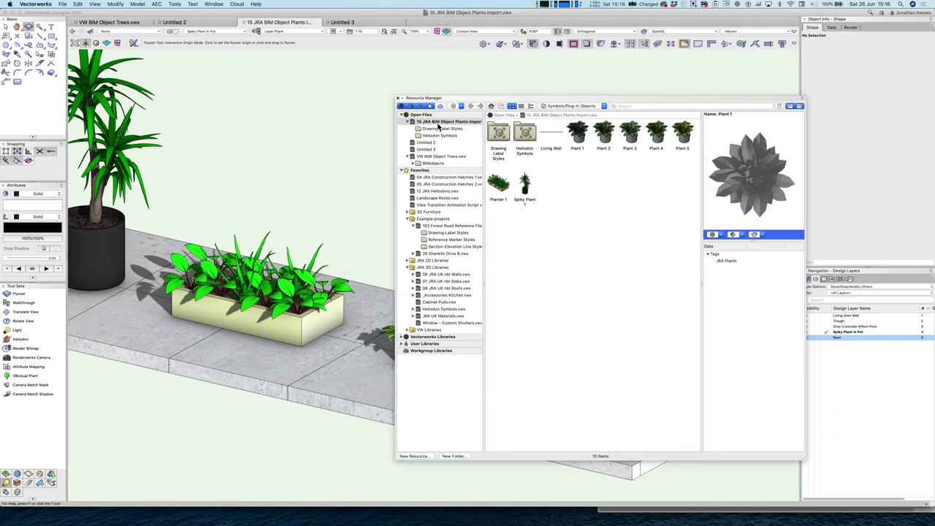
pyautogui.rightClick(439, 127)
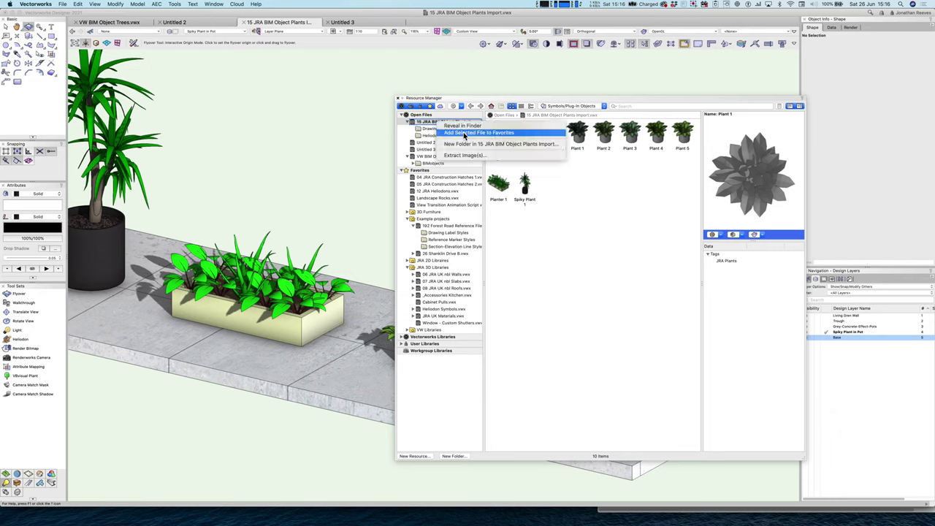
# Add the plants import file to the JRA 3D Libraries favorites and browse its symbols there
pyautogui.click(465, 134)
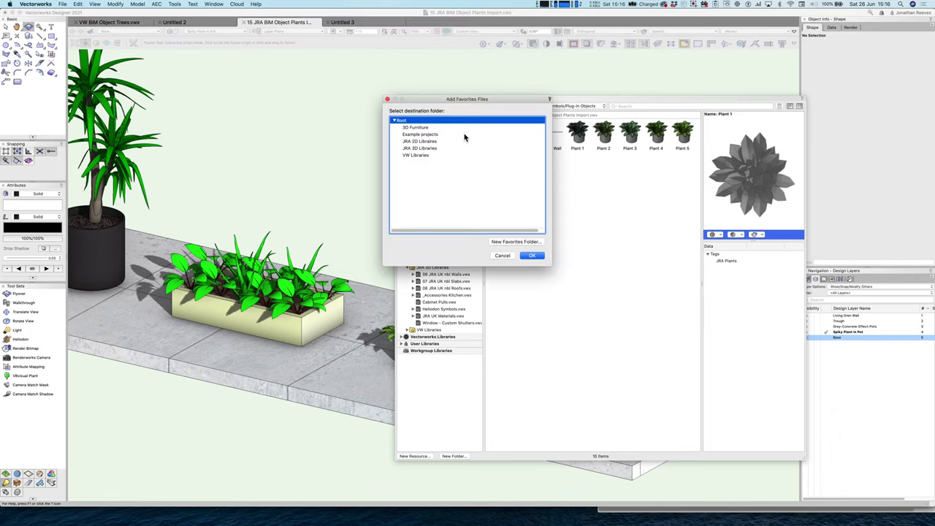
pyautogui.click(419, 149)
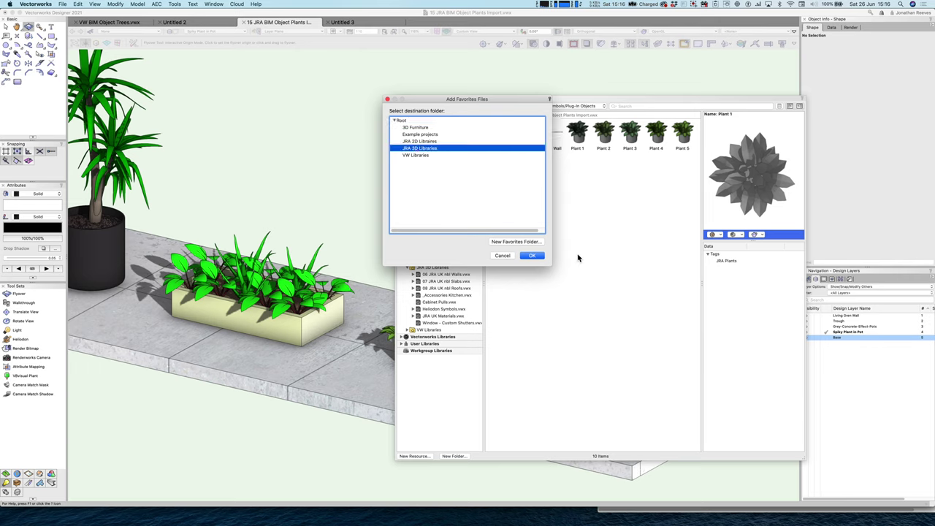
pyautogui.click(533, 256)
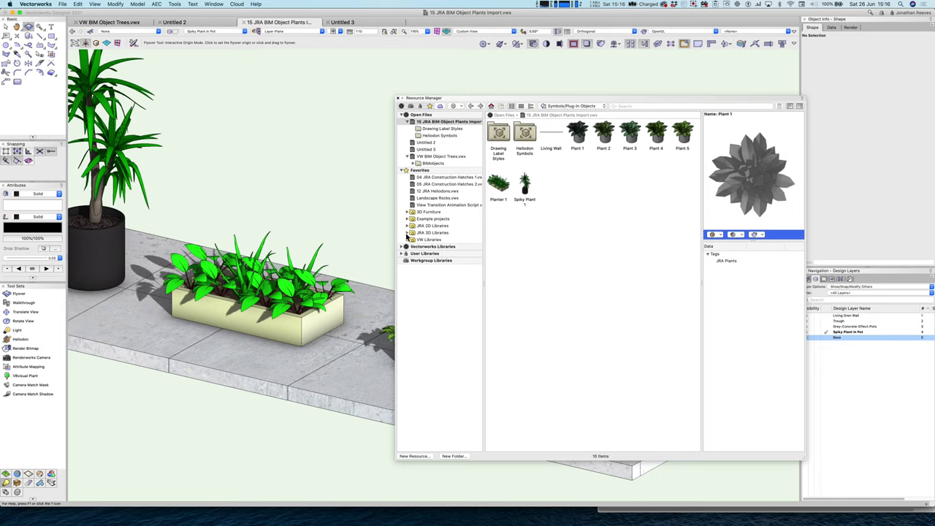
pyautogui.click(407, 233)
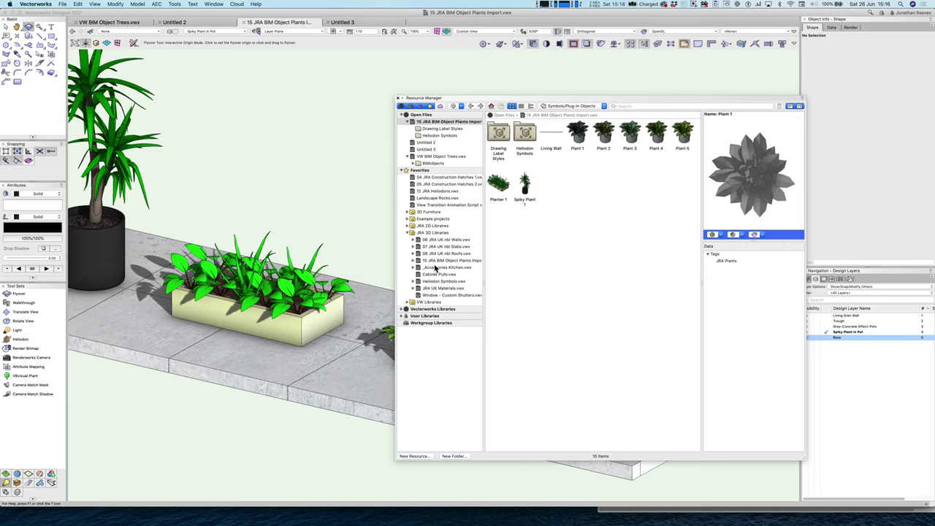
pyautogui.click(435, 261)
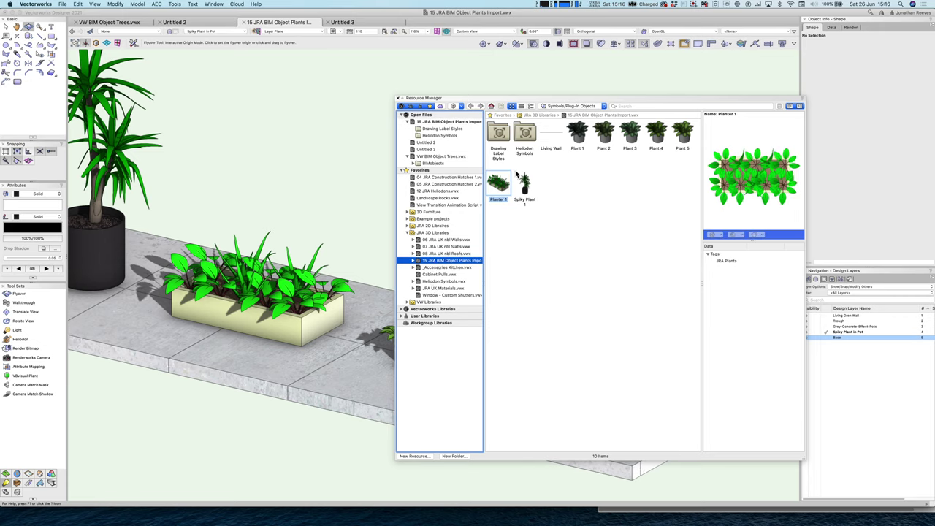
pyautogui.click(524, 192)
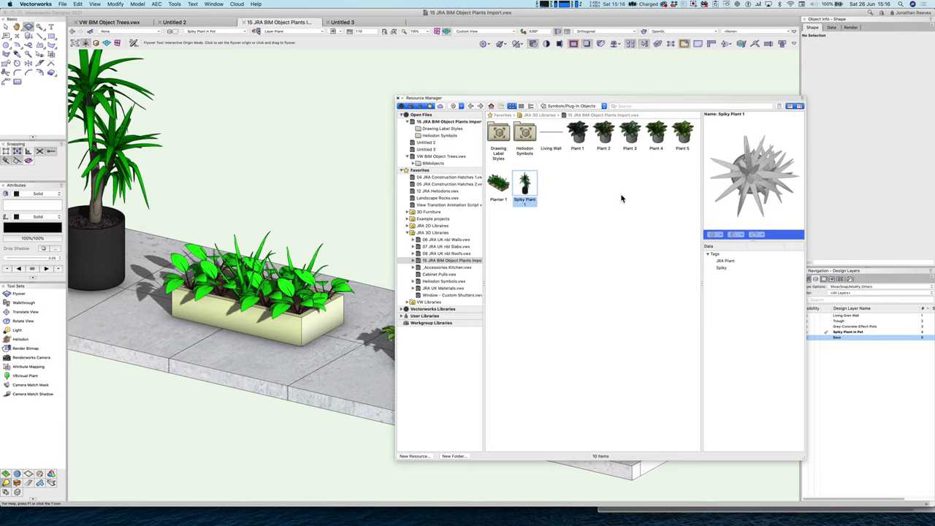
# Close the Resource Manager and switch the scene to another saved 3D view
pyautogui.click(399, 98)
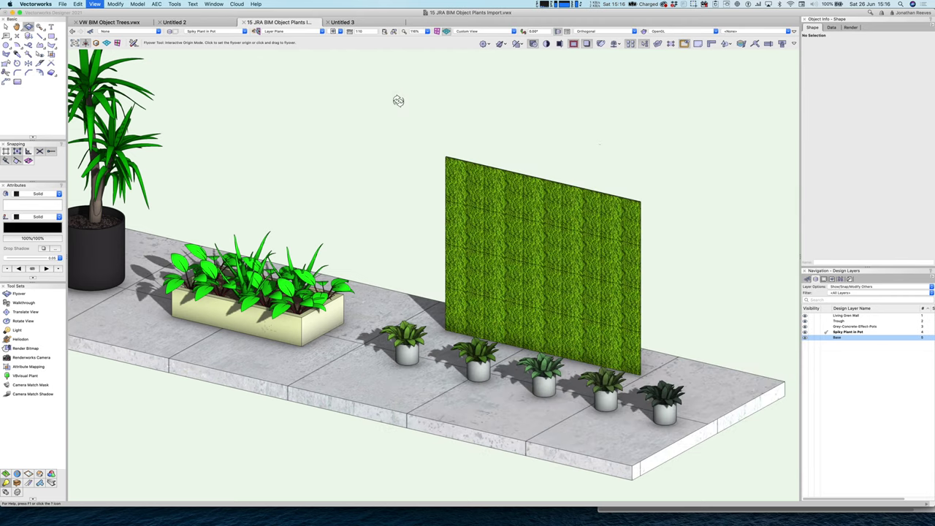
pyautogui.press('super+6')
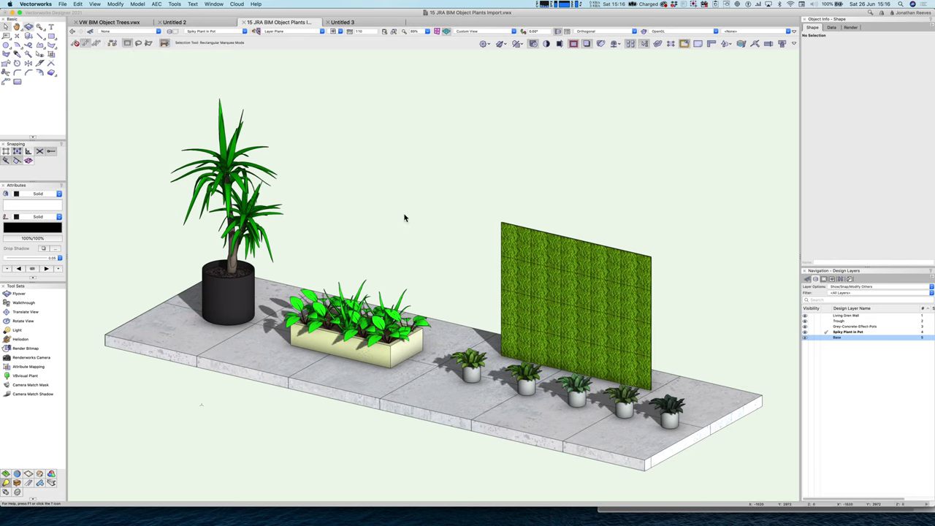